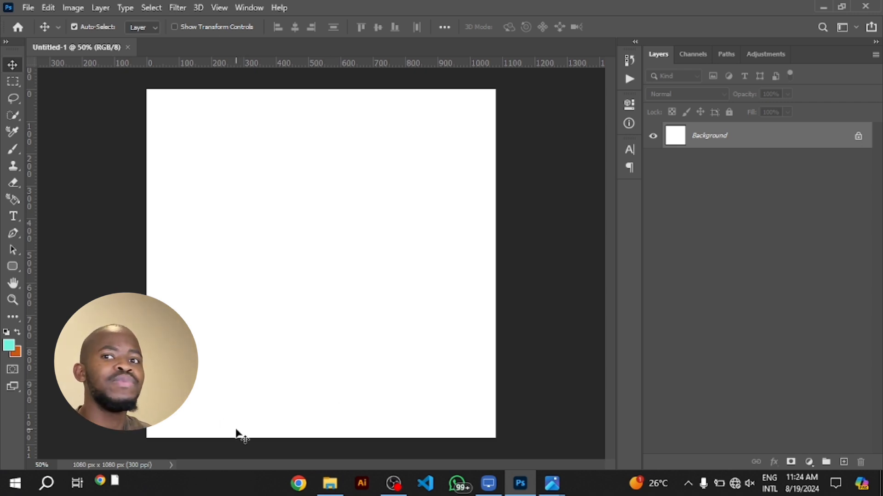
Place the image "Premium PSD _ Shawarma fast food Ai Cutout on transparent" from File Explorer onto the blank canvas
click(329, 492)
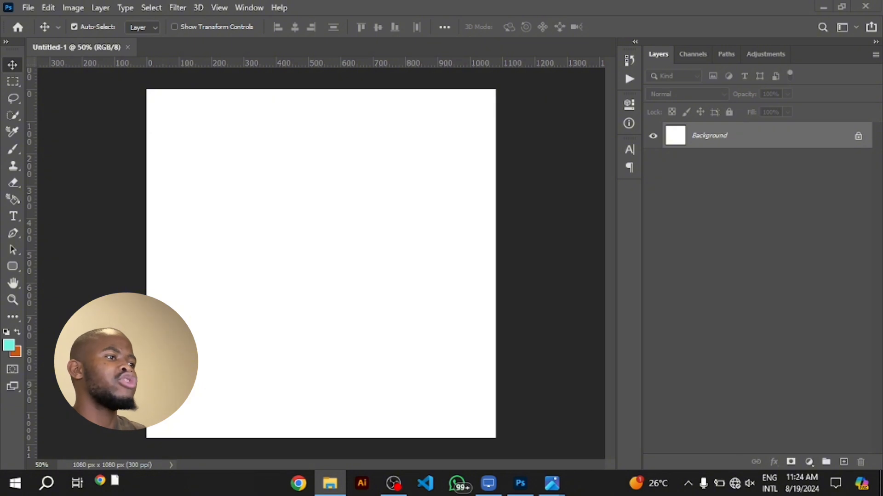
drag(711, 315, 314, 263)
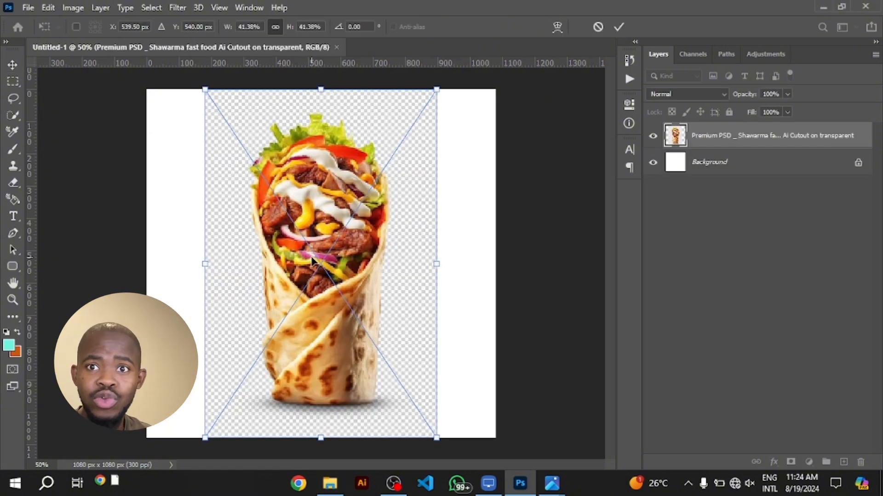
key(Return)
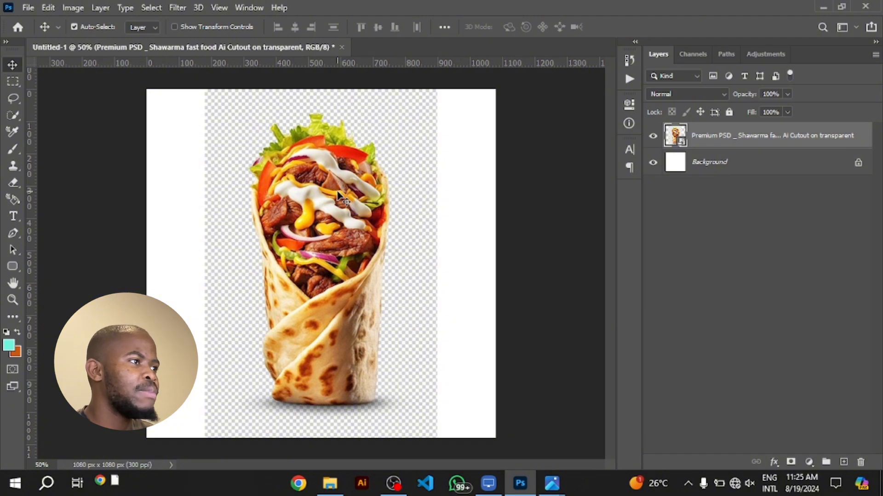
Mask out everything around the shawarma with Select Subject and convert the masked layer to a smart object
click(152, 8)
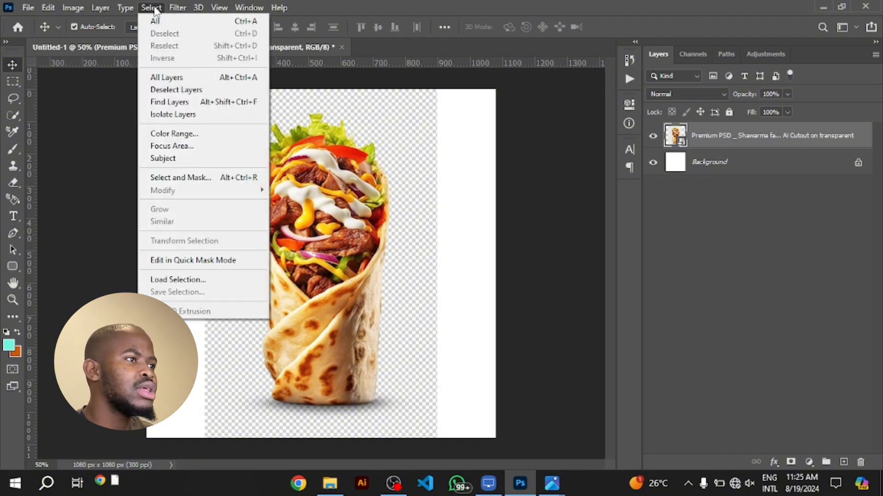
click(189, 158)
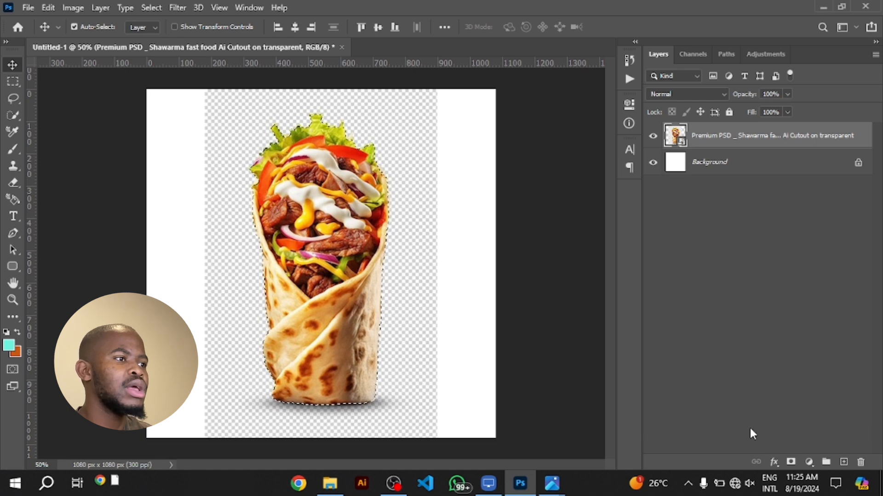
click(792, 462)
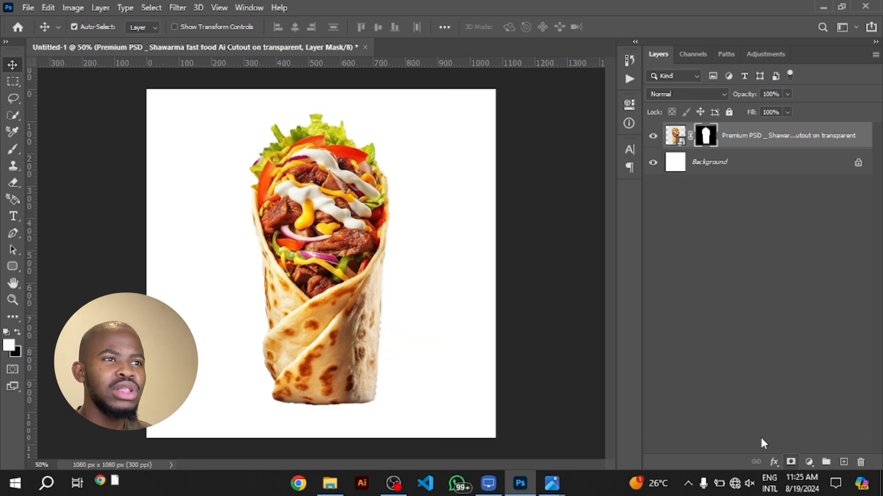
right_click(763, 136)
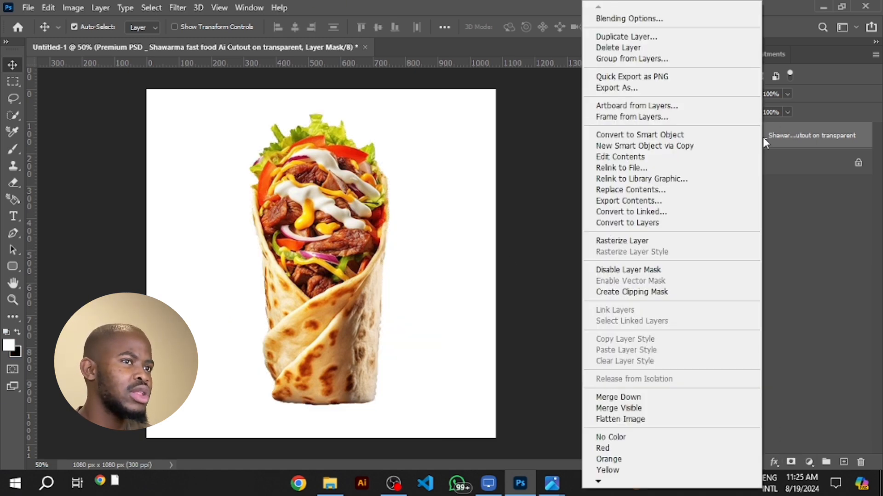
click(703, 136)
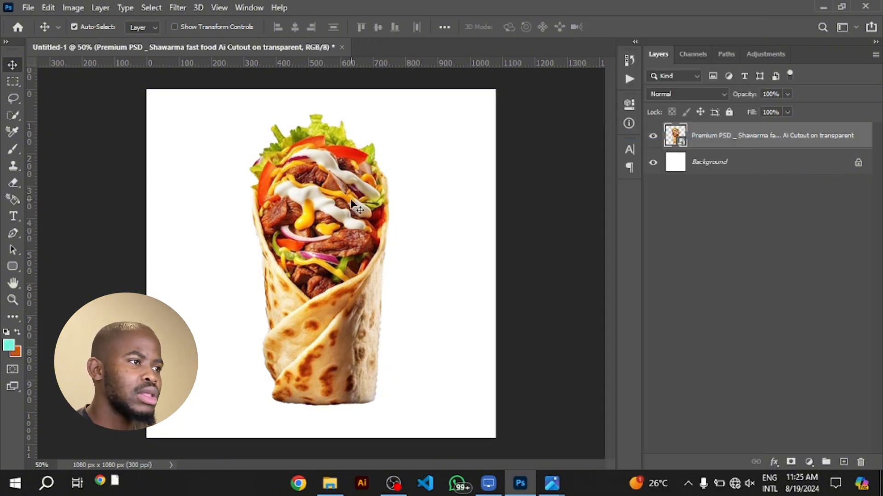
Scale the shawarma down proportionally, shift it left of the canvas centre, and deselect its layer
key(ctrl+t)
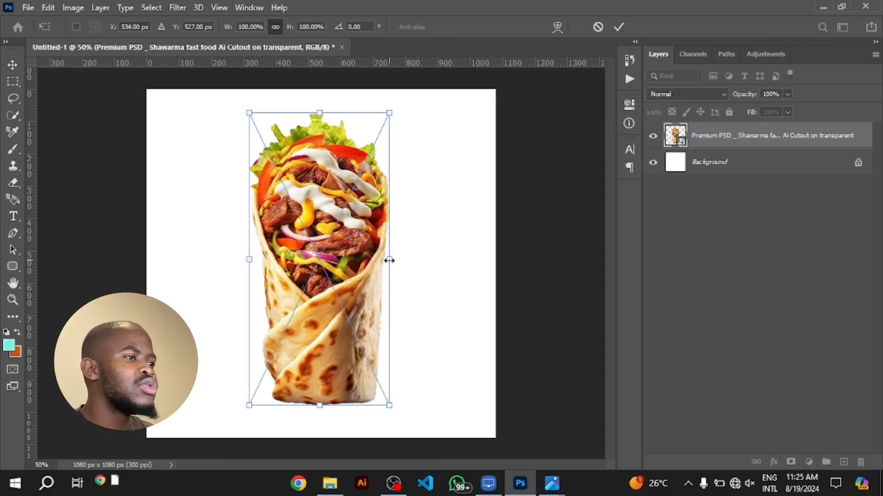
drag(389, 260, 294, 266)
key(Return)
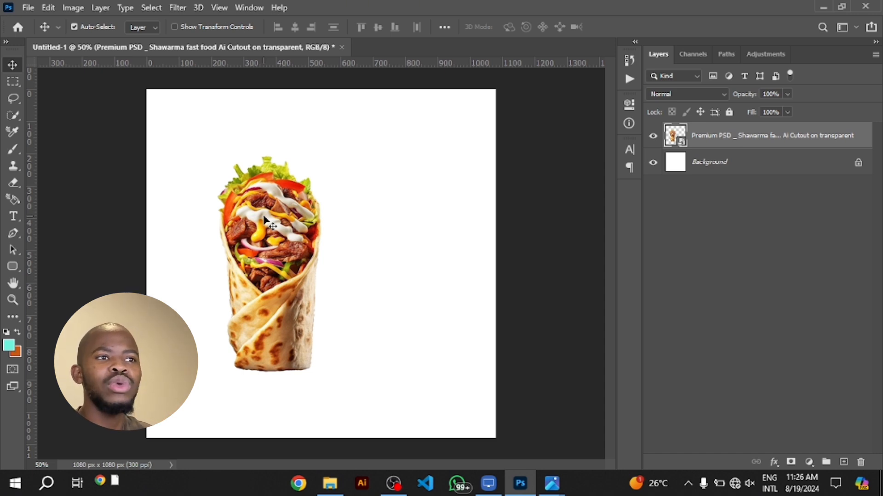
click(428, 213)
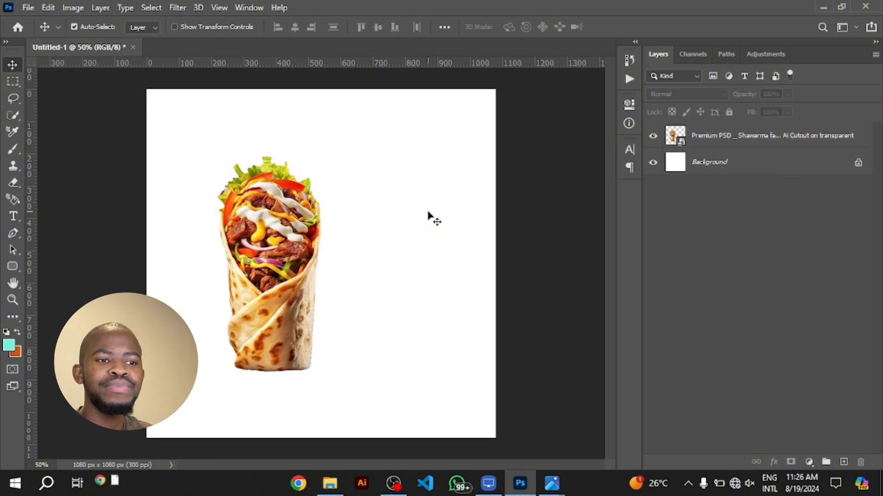
Add a Solid Color fill layer above the Background in brown-orange 9b3a03, sampled from the shawarma
click(756, 168)
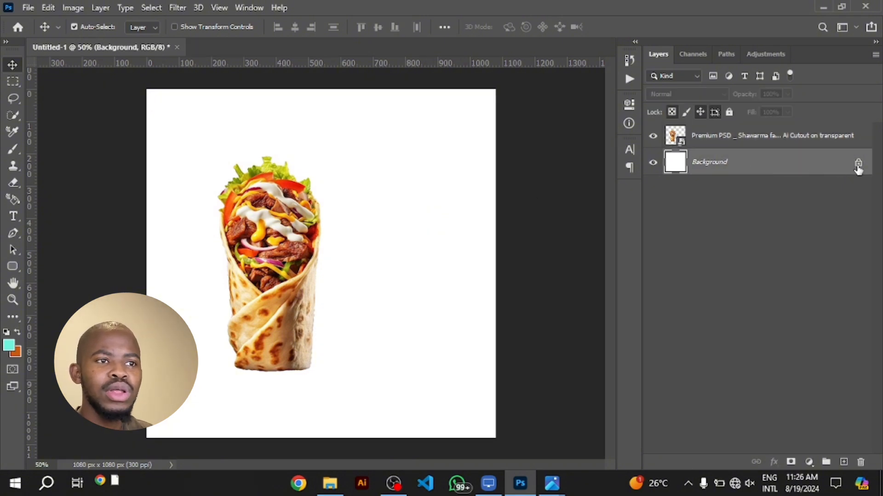
click(810, 462)
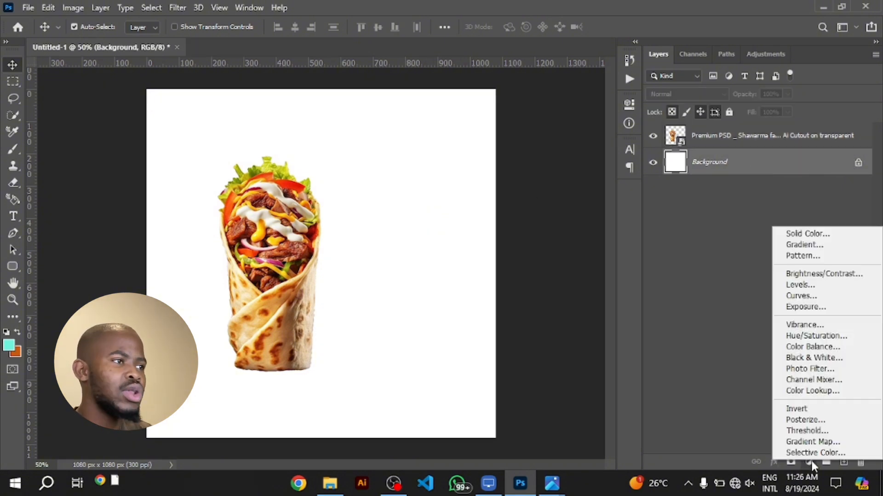
click(818, 234)
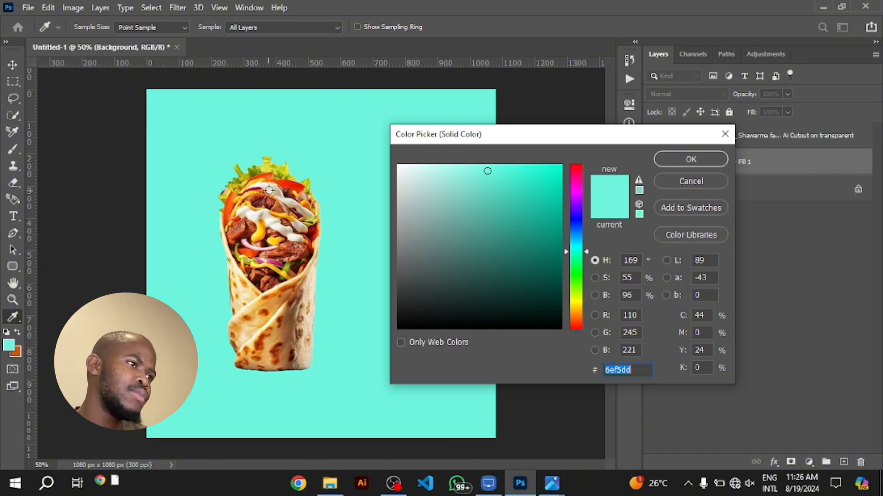
click(298, 185)
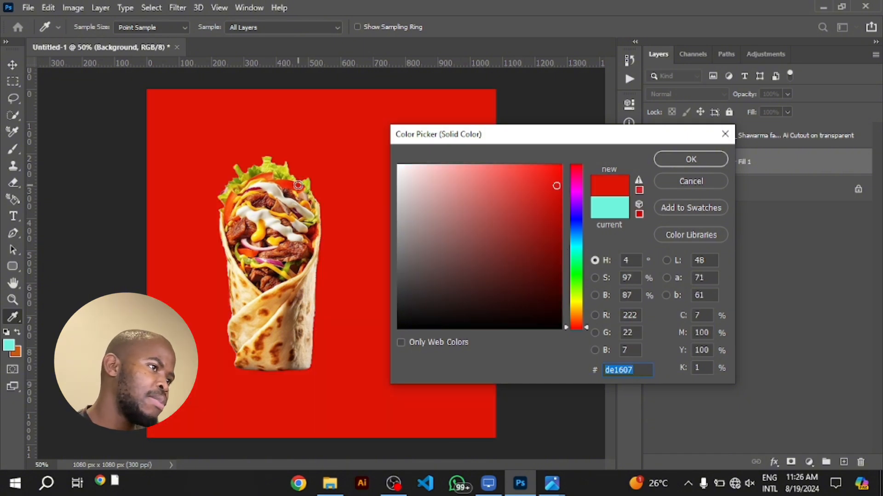
click(291, 186)
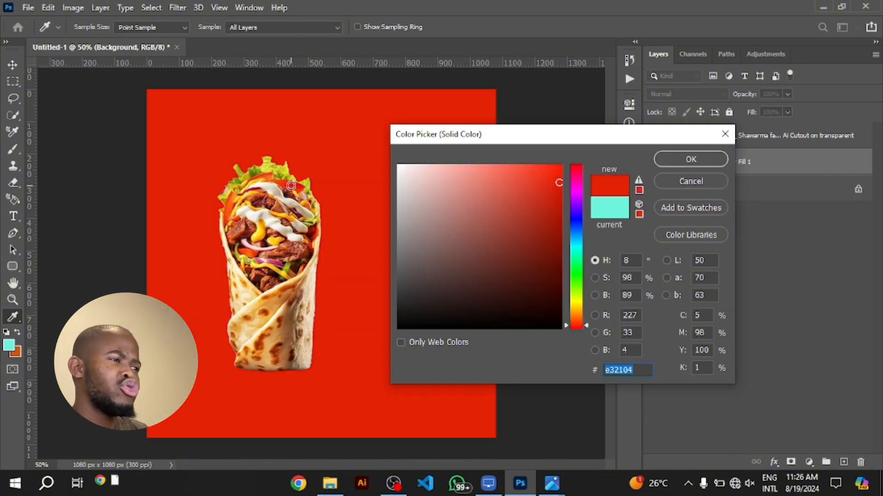
click(246, 193)
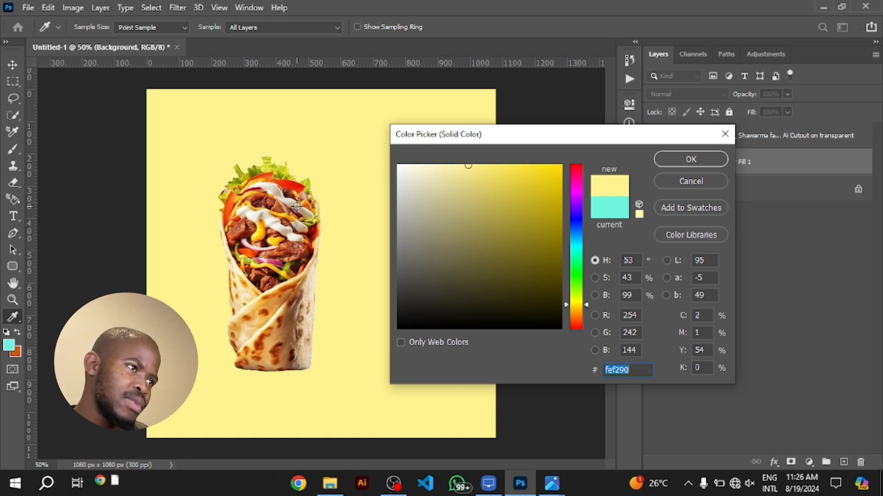
mouse_move(484, 184)
mouse_down()
mouse_move(487, 196)
mouse_move(475, 162)
mouse_up()
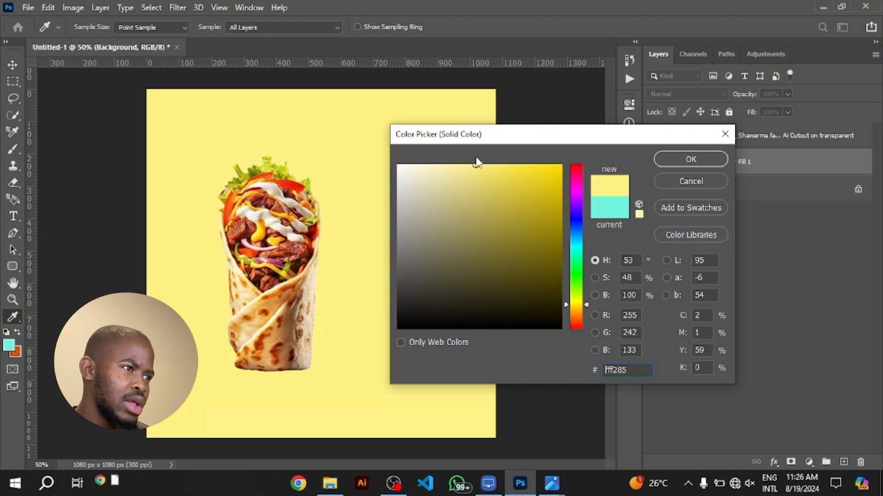
click(292, 285)
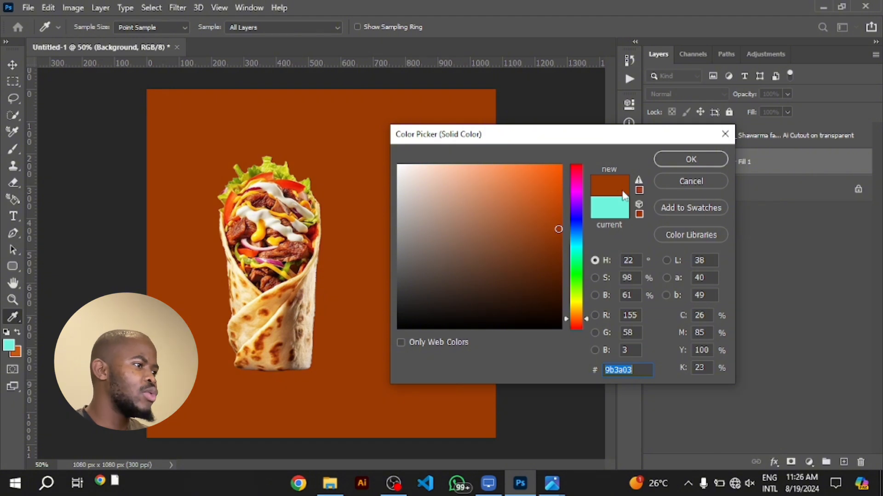
click(669, 159)
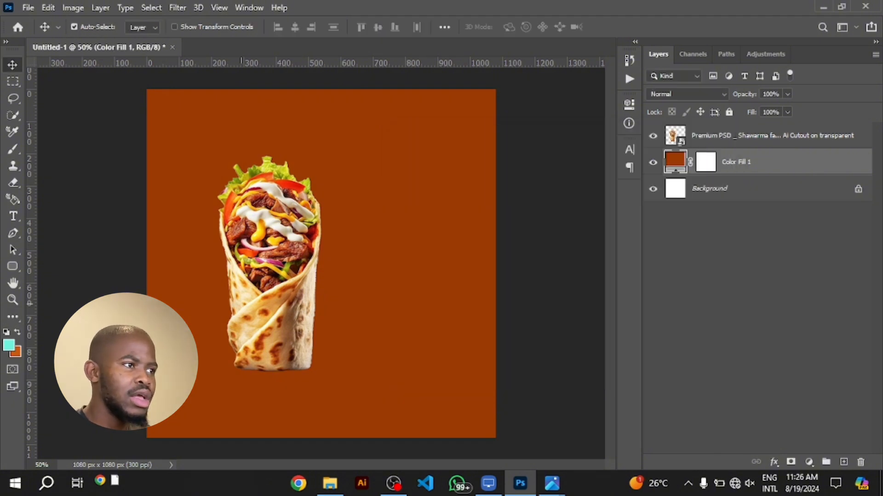
Set the foreground colour to light yellow ffe376, starting from a yellow sampled on the shawarma
click(10, 347)
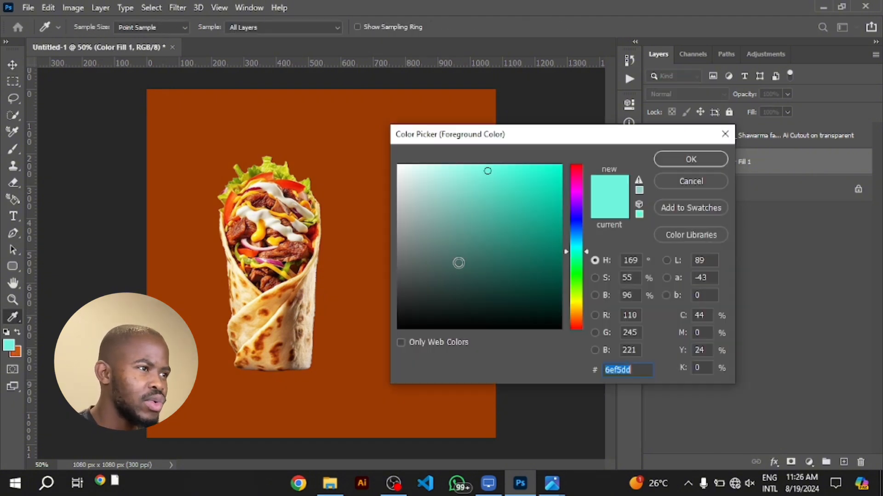
click(278, 205)
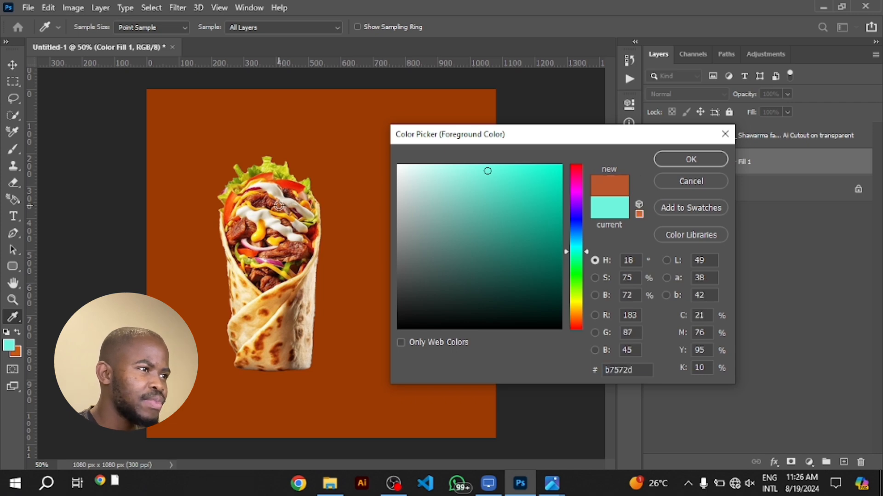
click(263, 188)
click(263, 180)
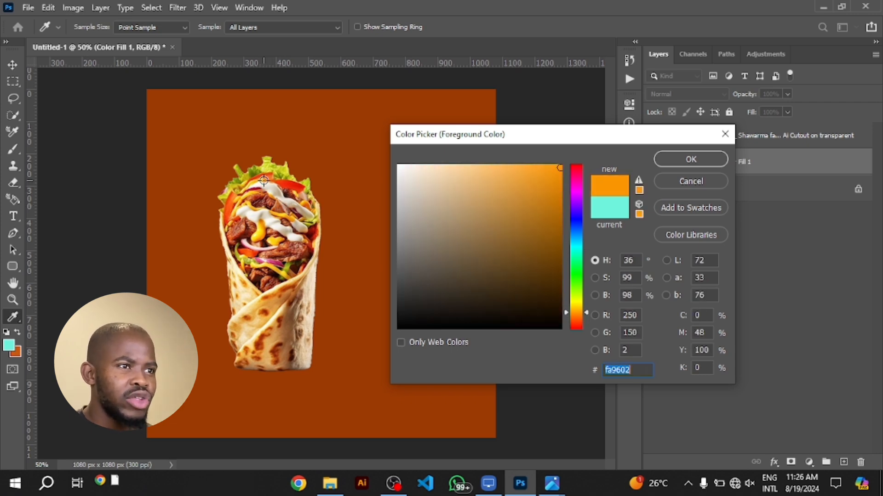
click(250, 182)
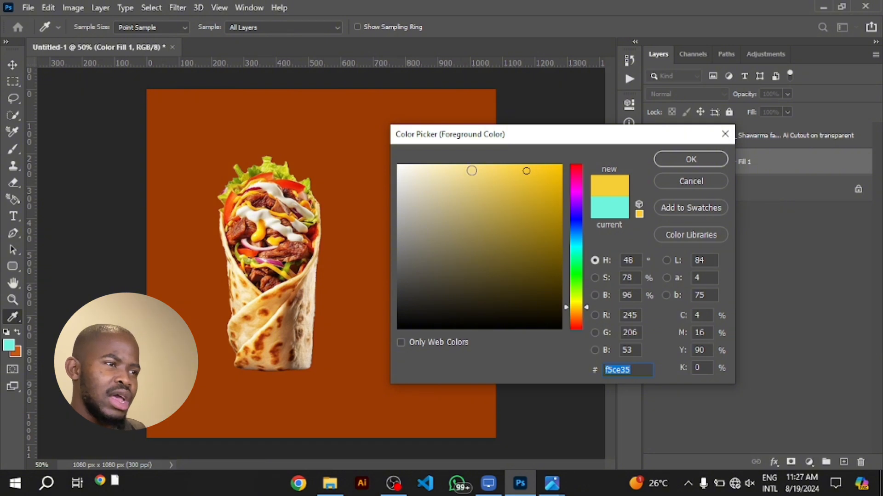
drag(488, 154, 489, 152)
mouse_move(490, 172)
mouse_down()
mouse_move(484, 164)
mouse_move(482, 172)
mouse_up()
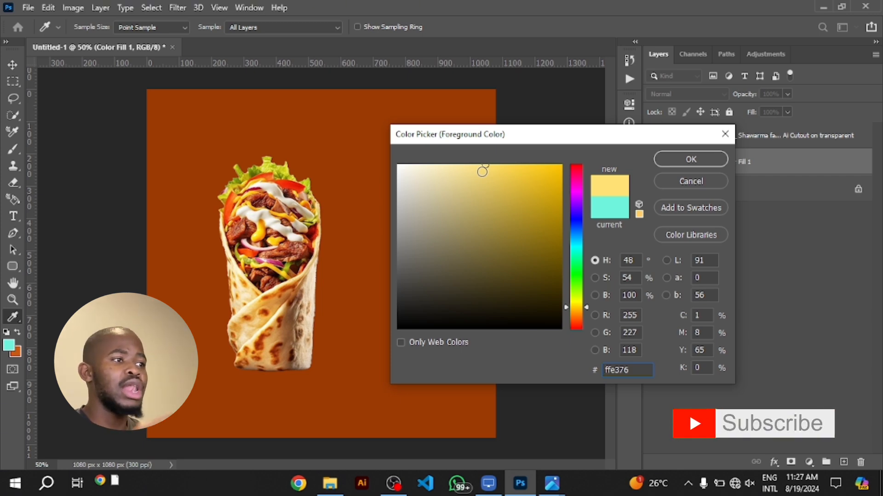
key(Return)
Move the shawarma close to the canvas's left edge, keeping it roughly centred vertically
key(v)
drag(273, 249, 273, 241)
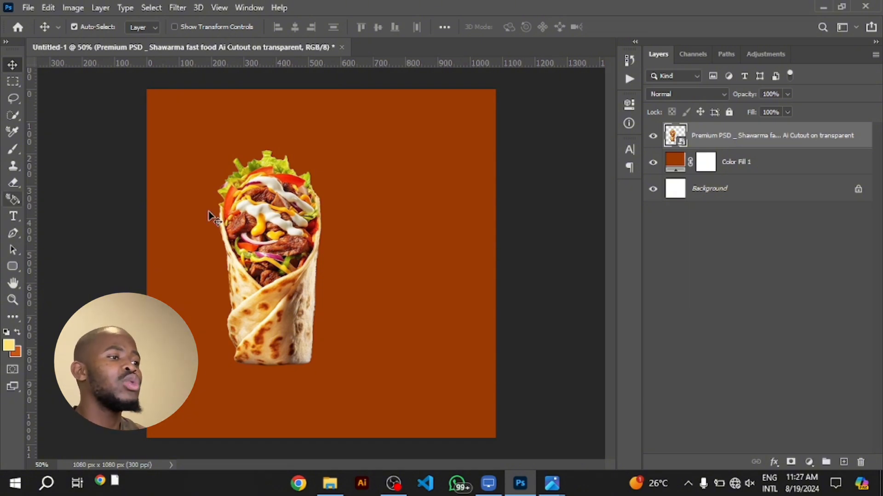
drag(284, 243, 238, 248)
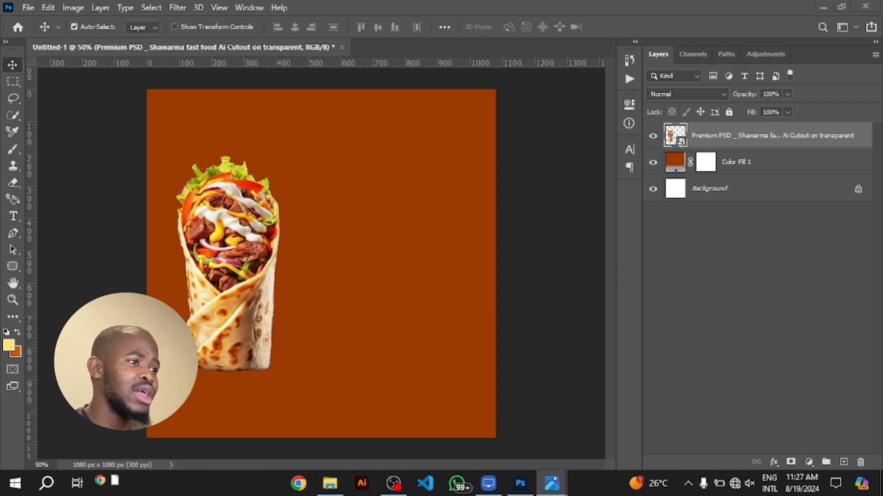
key(alt+Tab)
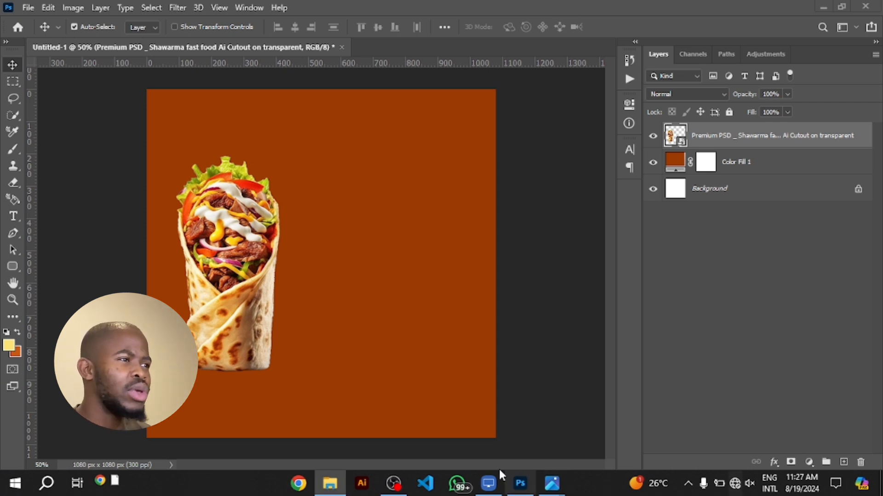
click(259, 283)
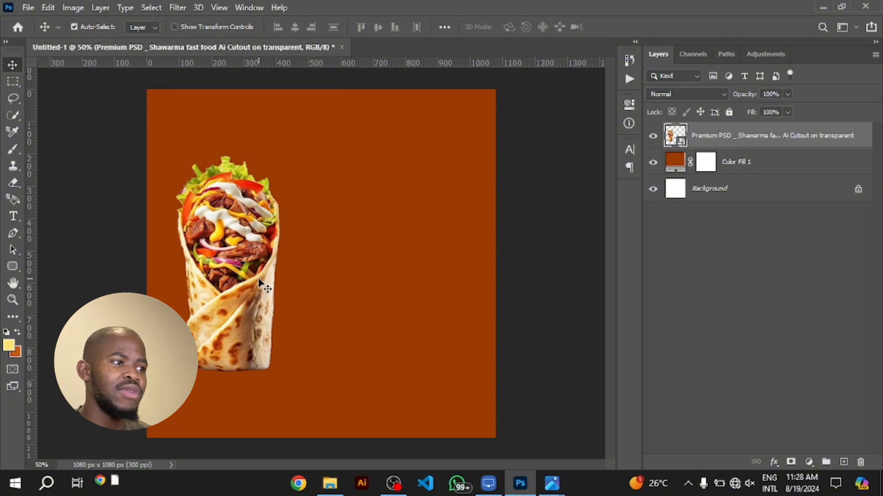
drag(259, 282, 251, 283)
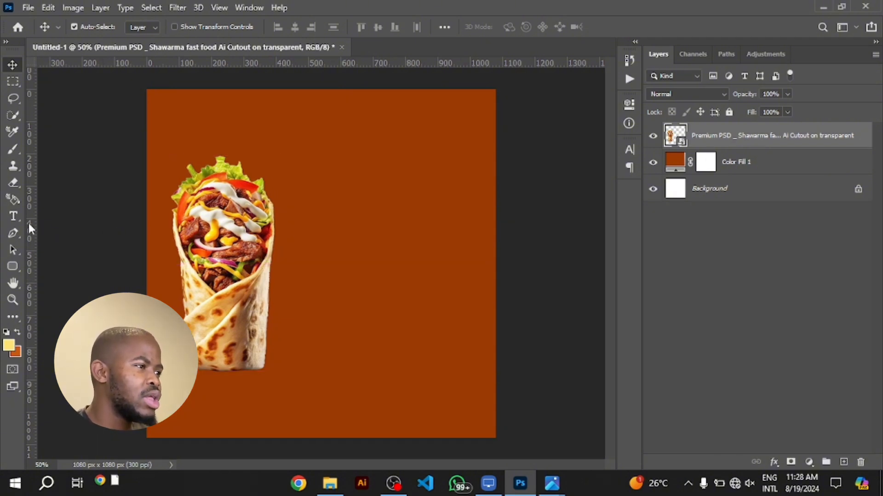
Draw a light yellow rounded rectangle about 478 by 654 px, starting over the shawarma's right part and extending across the canvas middle
right_click(13, 266)
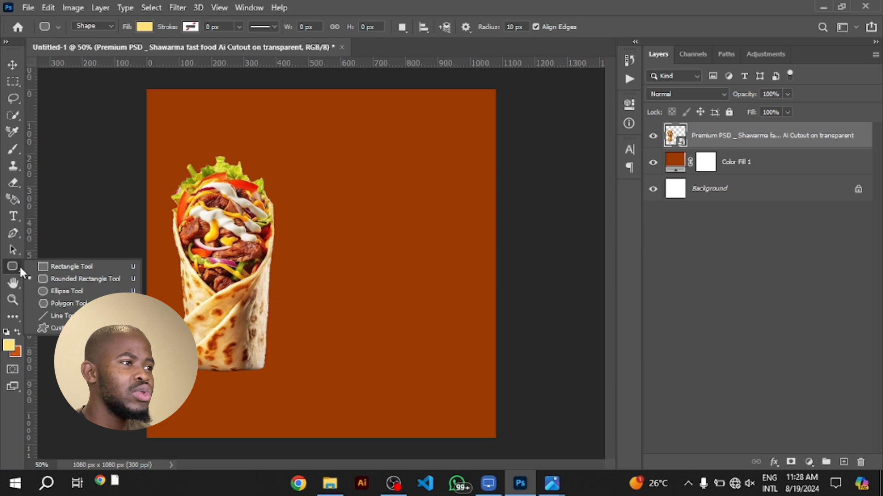
click(54, 278)
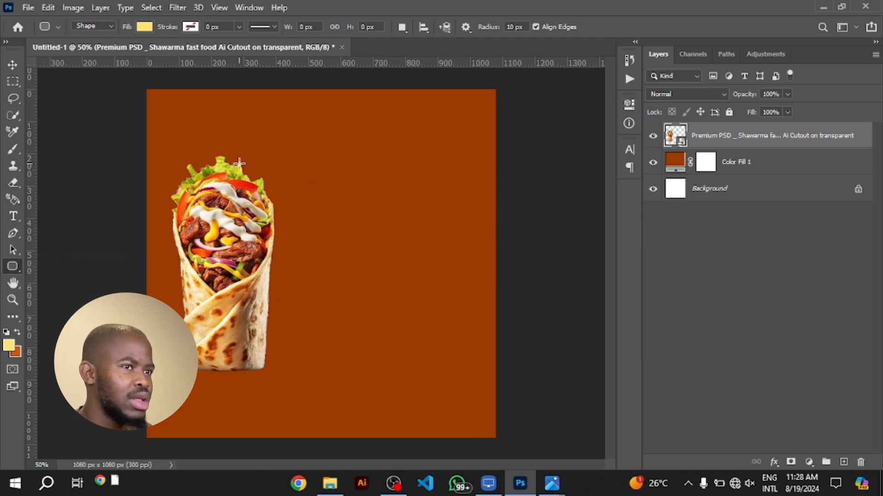
drag(239, 159, 393, 370)
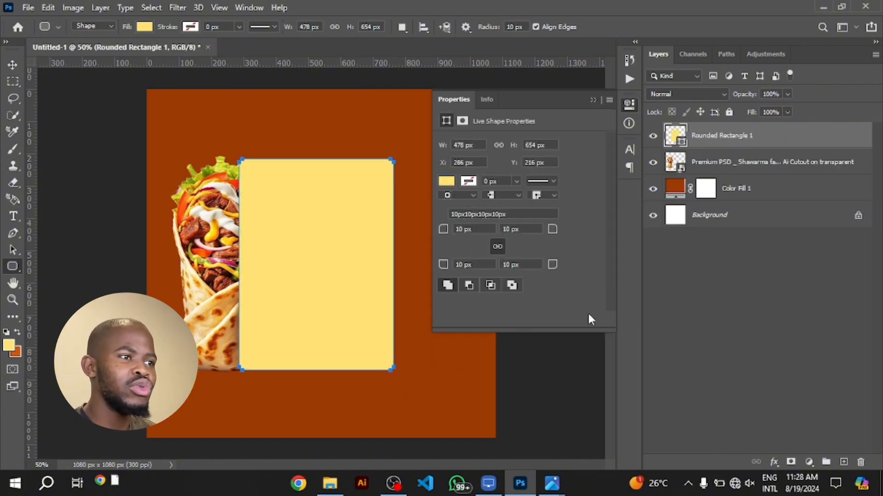
Set all four corner radii of the light yellow rounded rectangle to 100 px
click(463, 229)
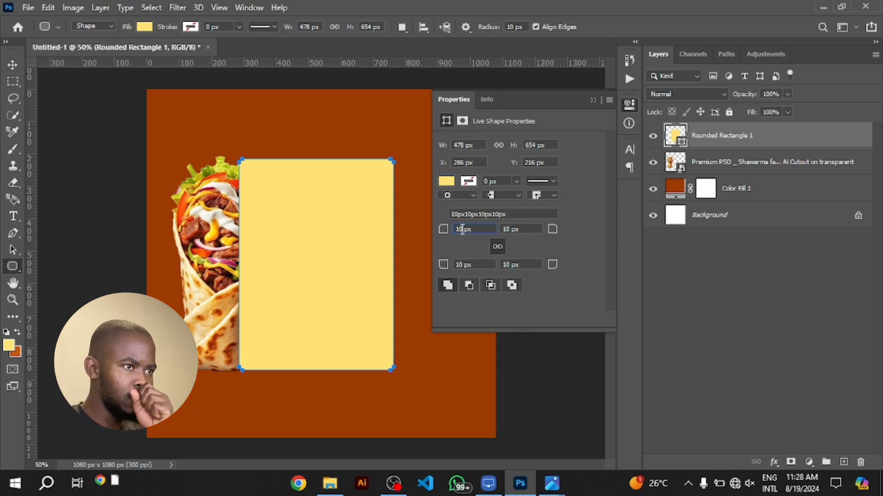
text(0)
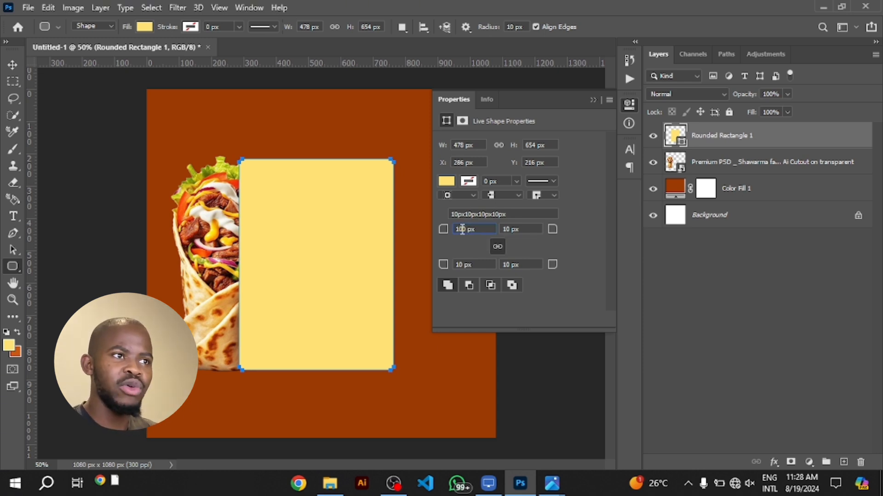
key(Return)
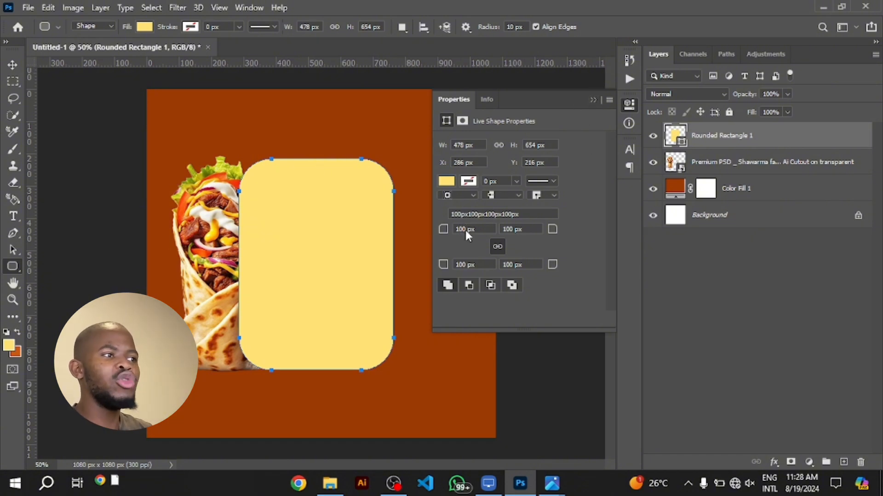
Nudge the yellow panel slightly right and up to X 301, Y 205 px, and place its layer beneath the shawarma layer
key(v)
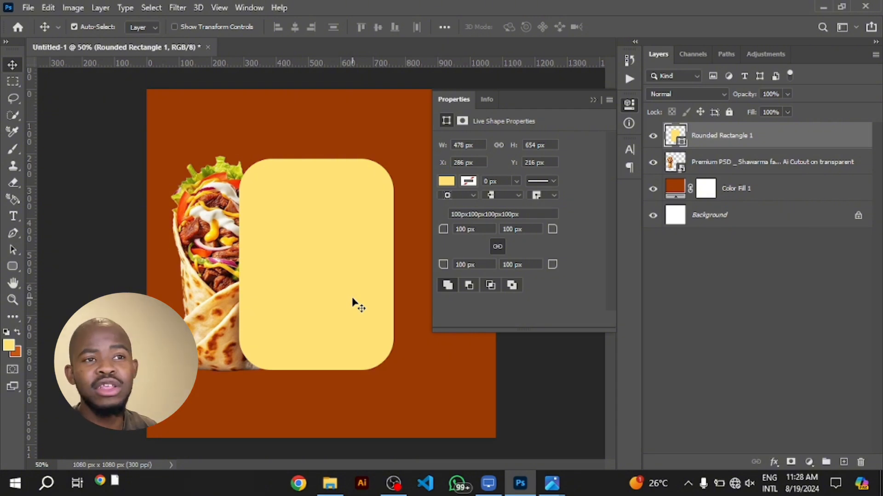
drag(353, 302, 357, 299)
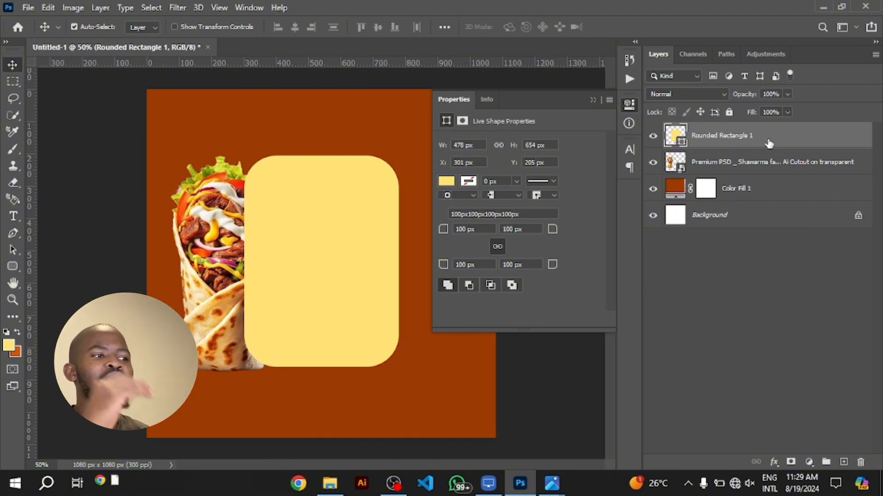
drag(767, 140, 764, 176)
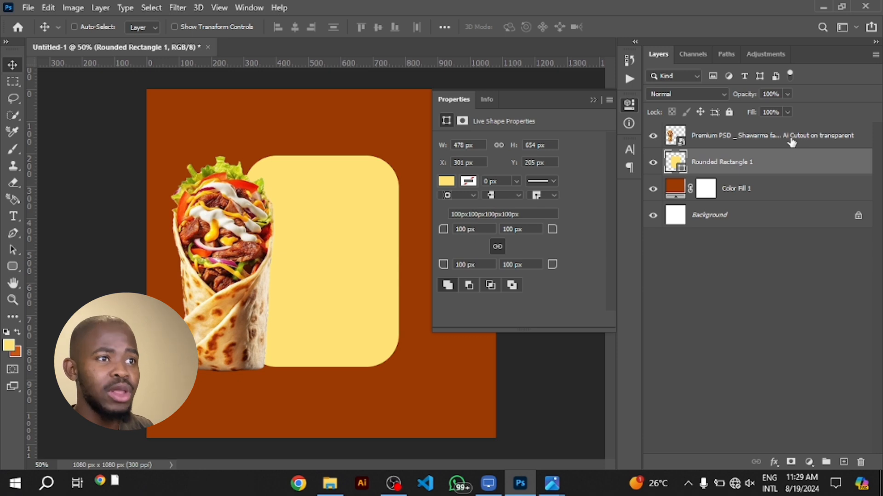
Link the shawarma and Rounded Rectangle 1 layers and move them right together until the pair sits roughly centred on the canvas
ctrl+click(790, 142)
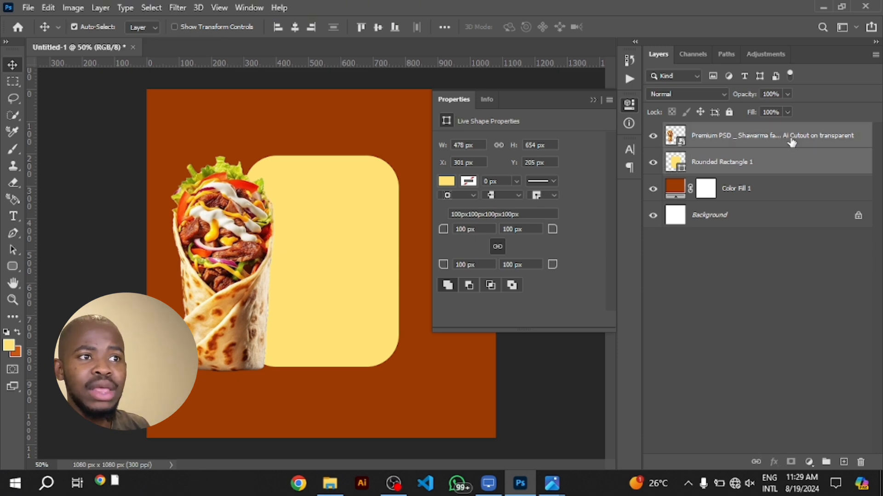
click(756, 462)
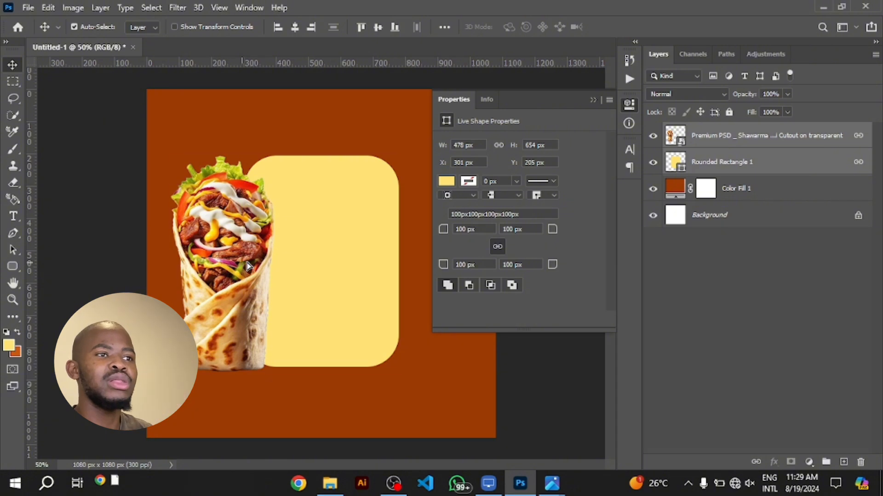
drag(235, 267, 269, 265)
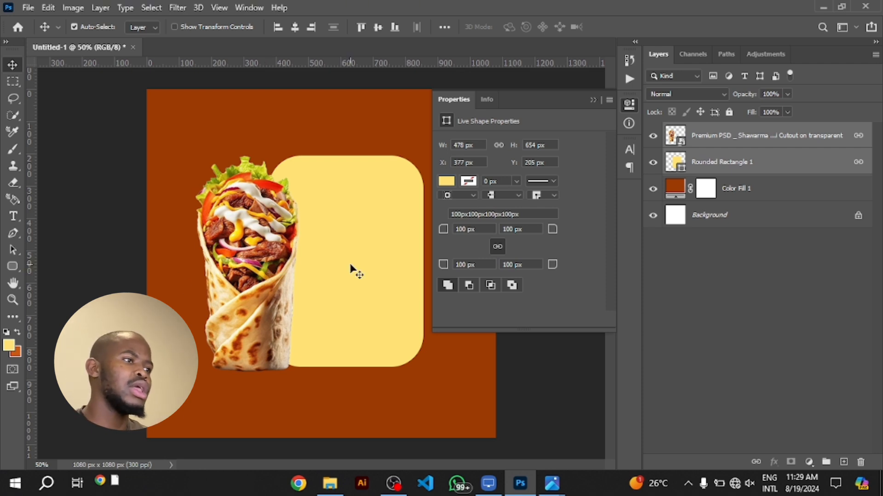
click(593, 101)
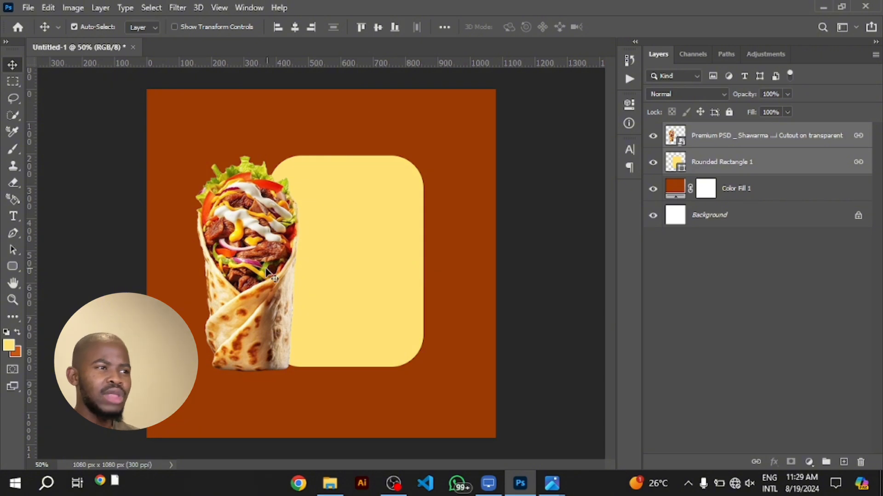
mouse_move(269, 272)
mouse_down()
mouse_move(283, 275)
mouse_move(273, 277)
mouse_up()
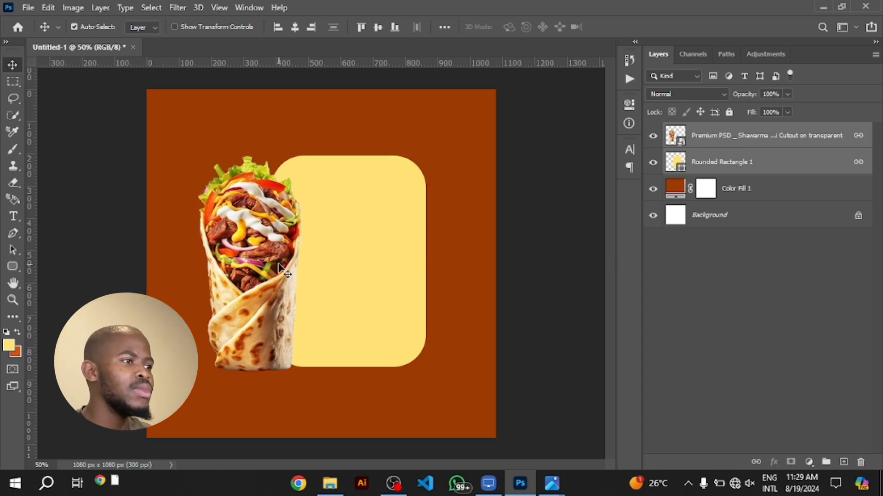
Add a new empty layer between the shawarma and Rounded Rectangle 1 layers
click(746, 168)
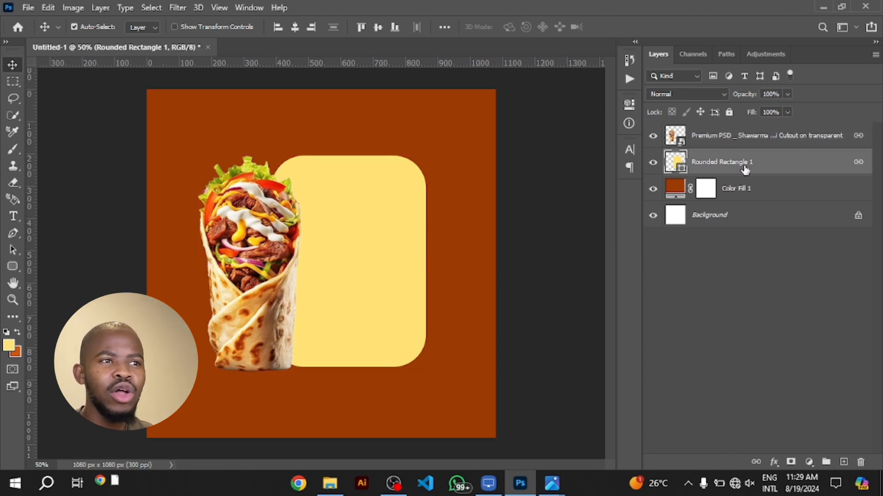
click(246, 289)
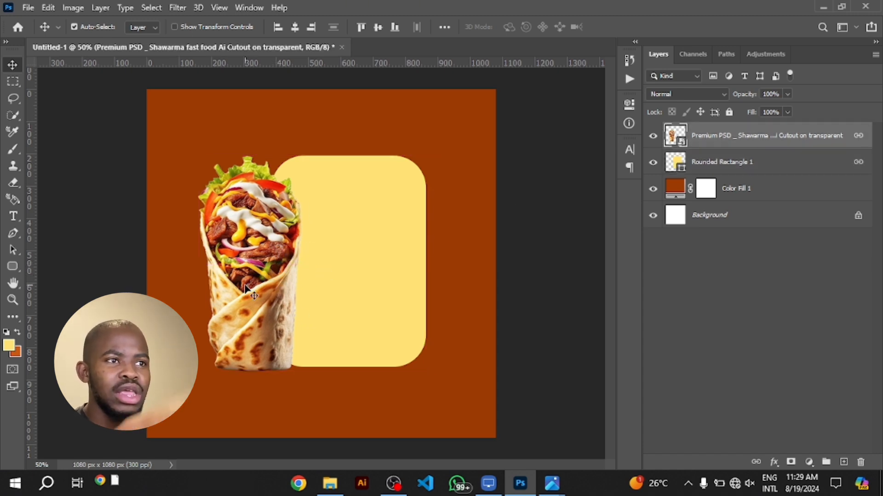
click(727, 174)
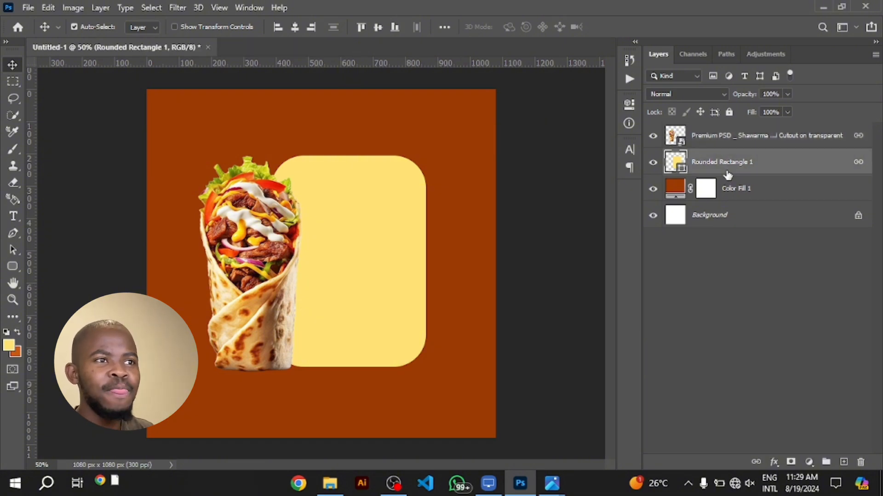
click(844, 463)
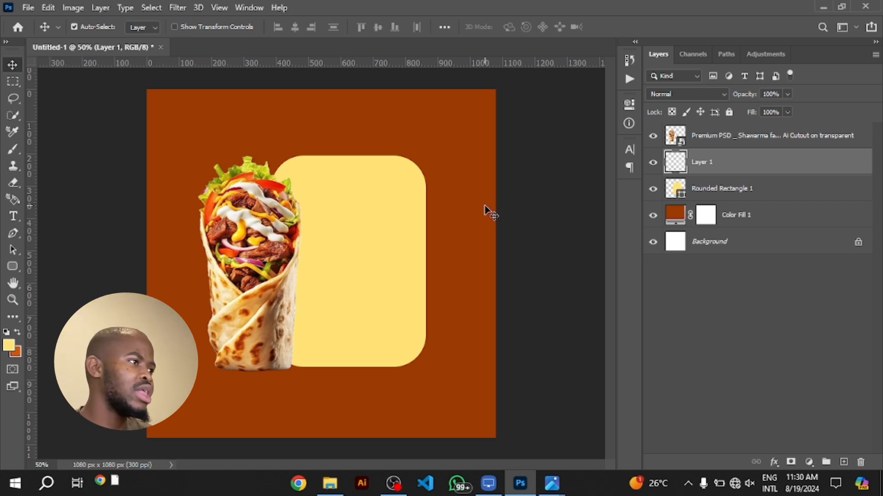
Rasterize the shawarma smart object so the Brush tool can work on its layer
click(225, 224)
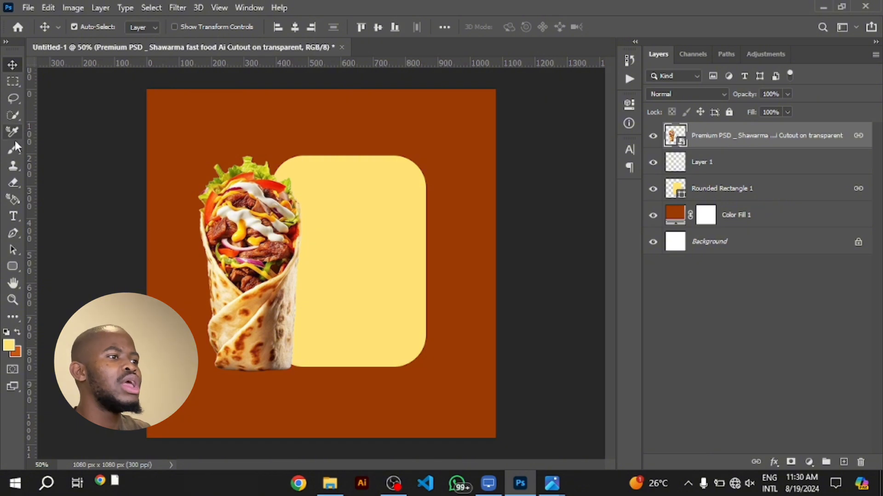
click(14, 152)
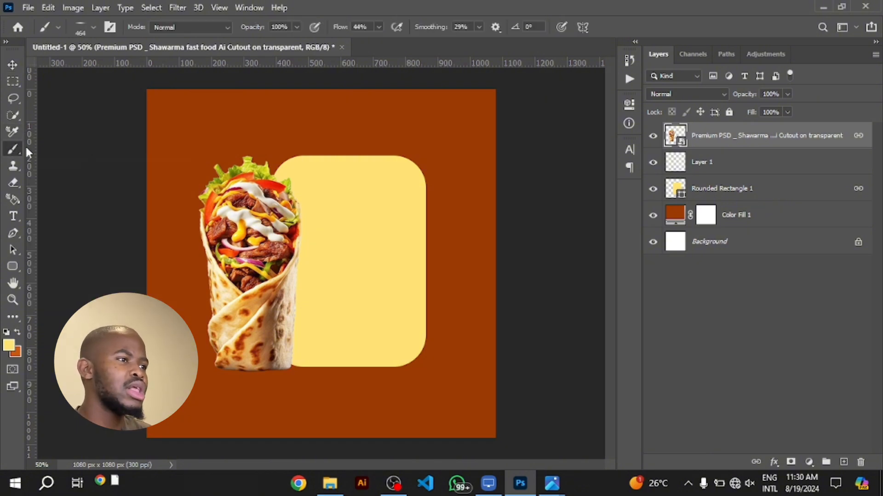
click(277, 214)
key(Return)
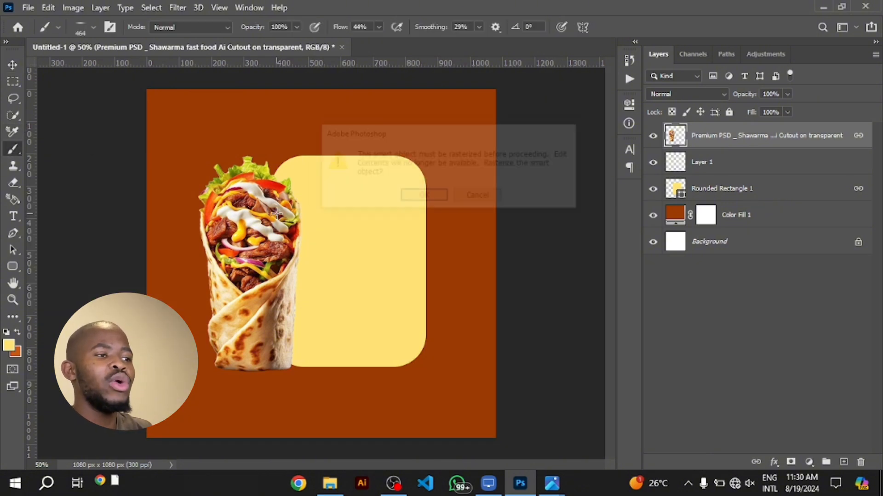
Try the 464 px Soft Round brush with a fully circular tip, painting one light yellow dab at the panel's upper edge and undoing it
right_click(367, 219)
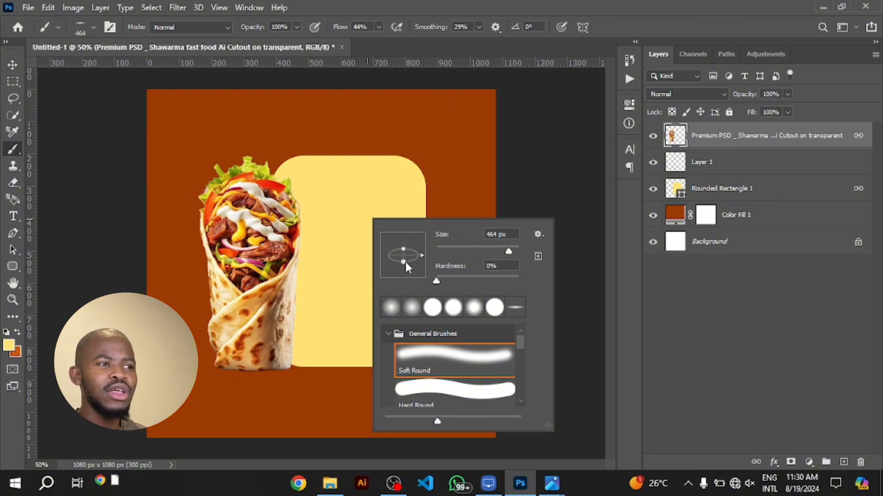
drag(404, 261, 405, 260)
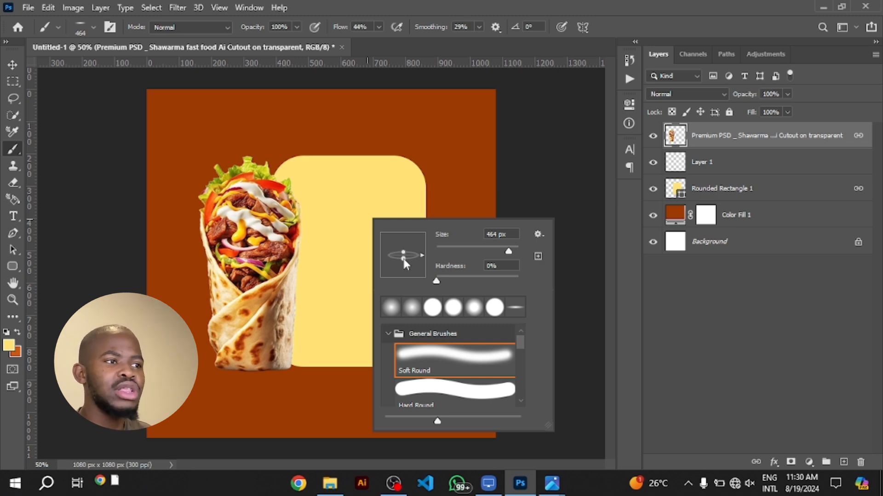
drag(404, 274, 403, 275)
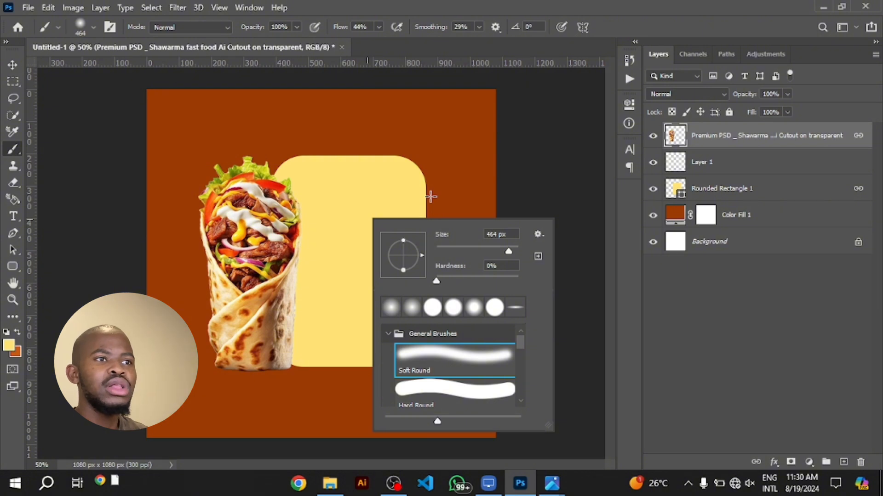
click(377, 168)
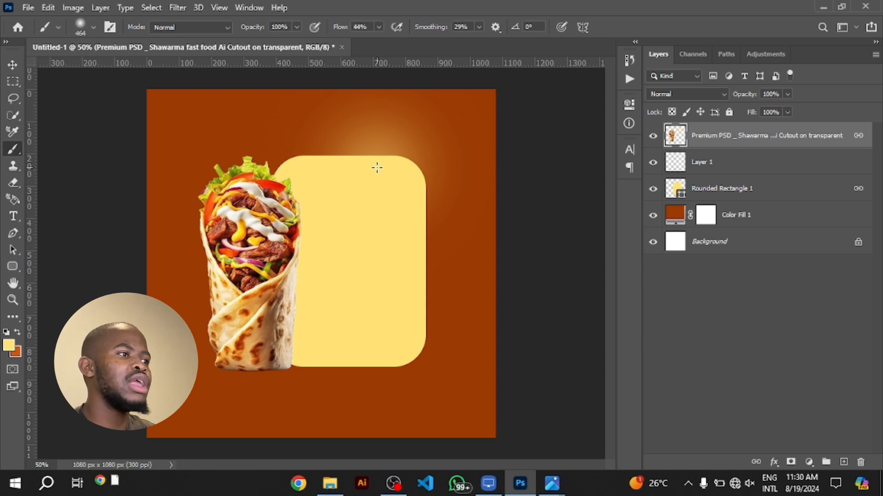
key(ctrl+z)
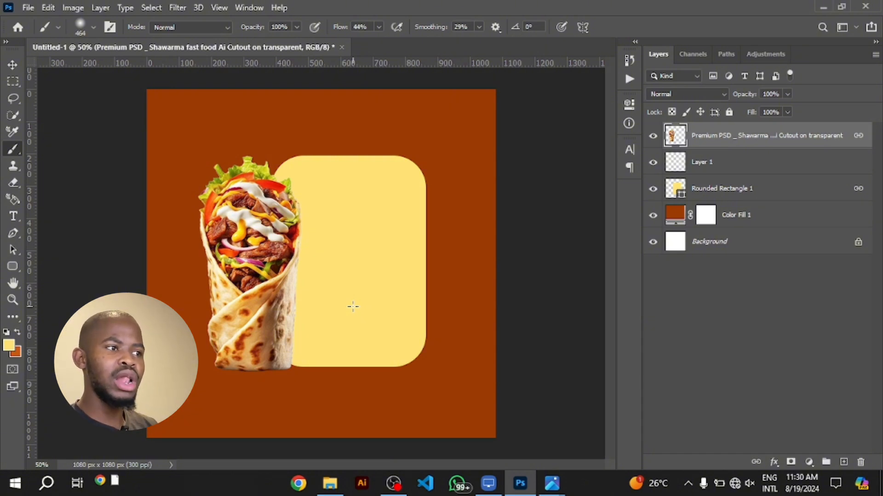
Flatten the 464 px Soft Round brush tip into a thin horizontal ellipse and set the foreground colour to black 000000
right_click(353, 247)
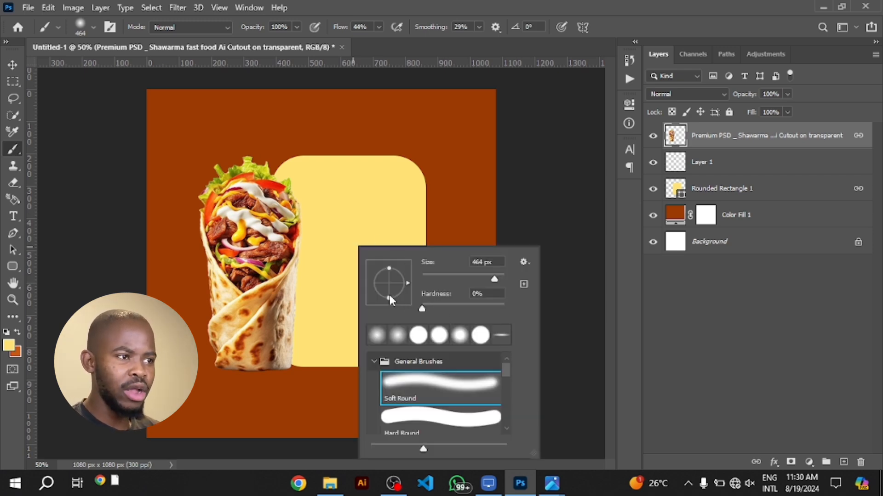
drag(389, 295, 389, 287)
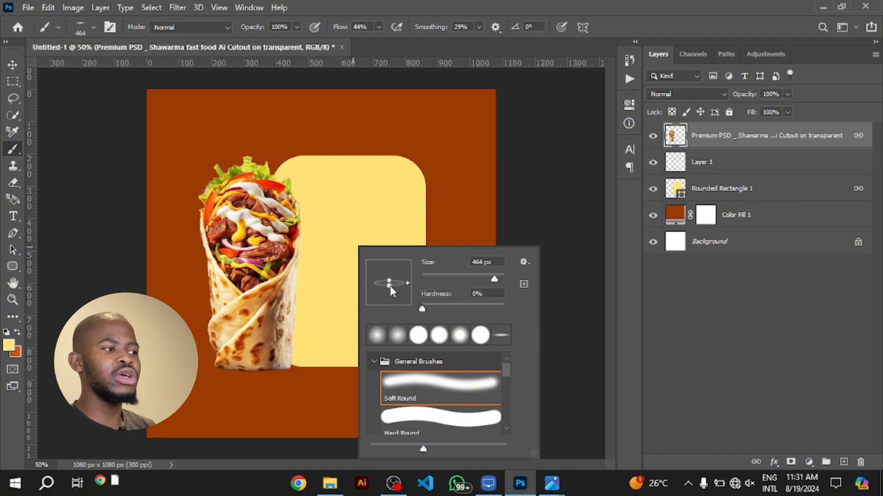
click(9, 348)
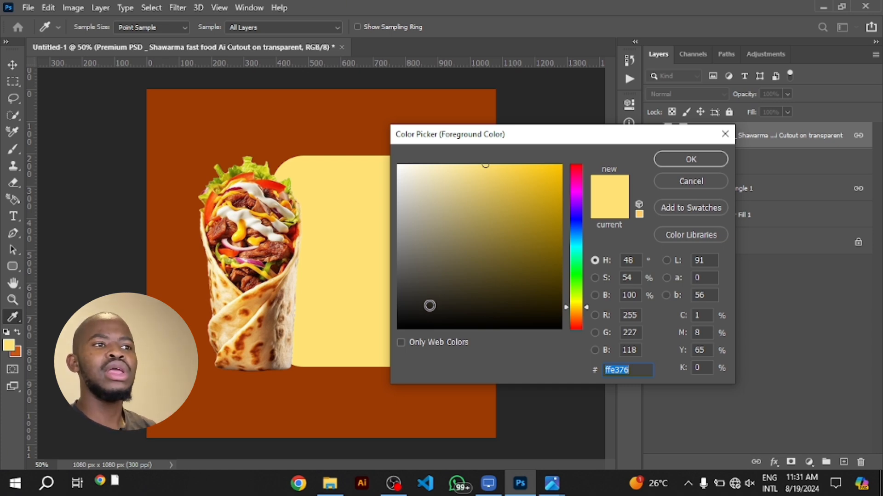
drag(428, 311, 381, 331)
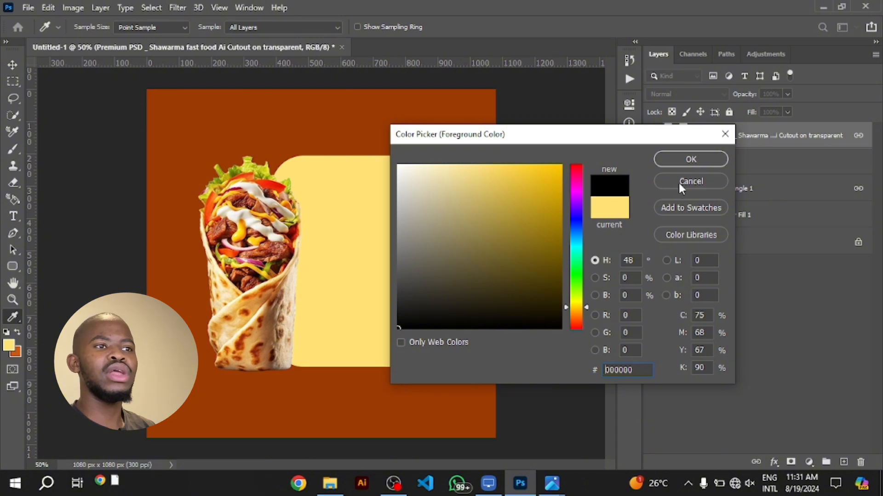
click(681, 162)
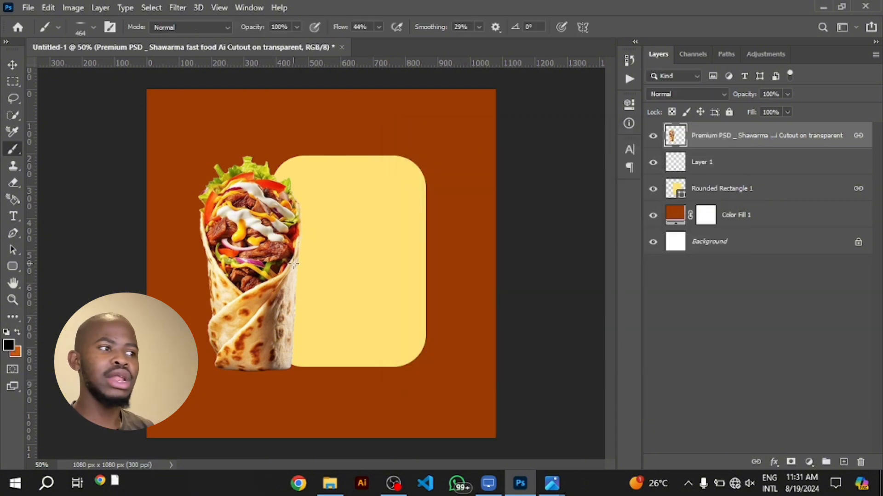
Rename the empty Layer 1 as SHADOW and keep it active for painting
click(741, 170)
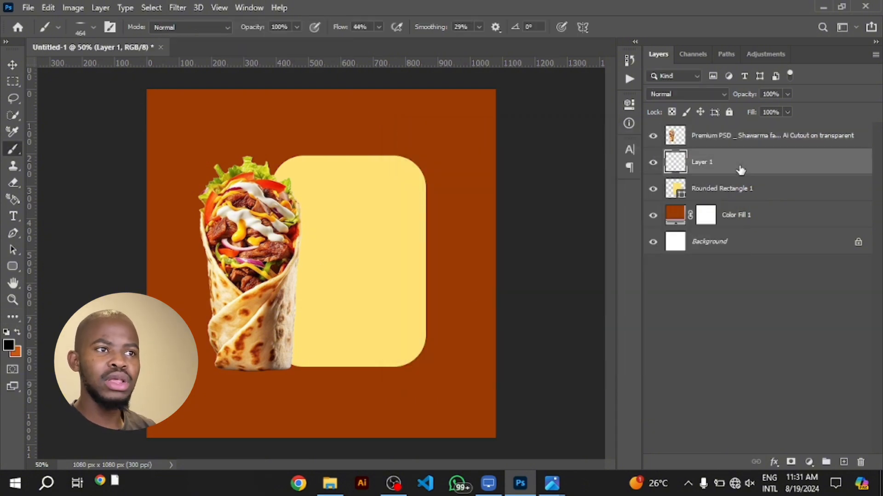
double_click(704, 162)
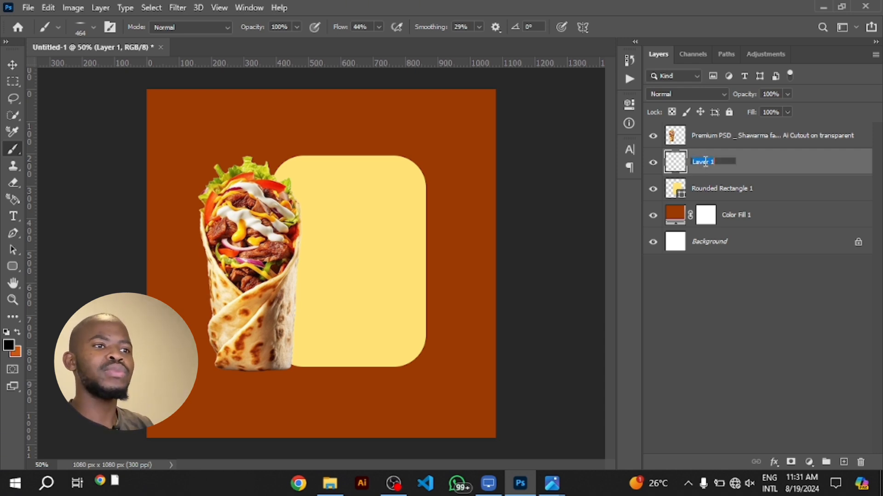
text(SHADOW)
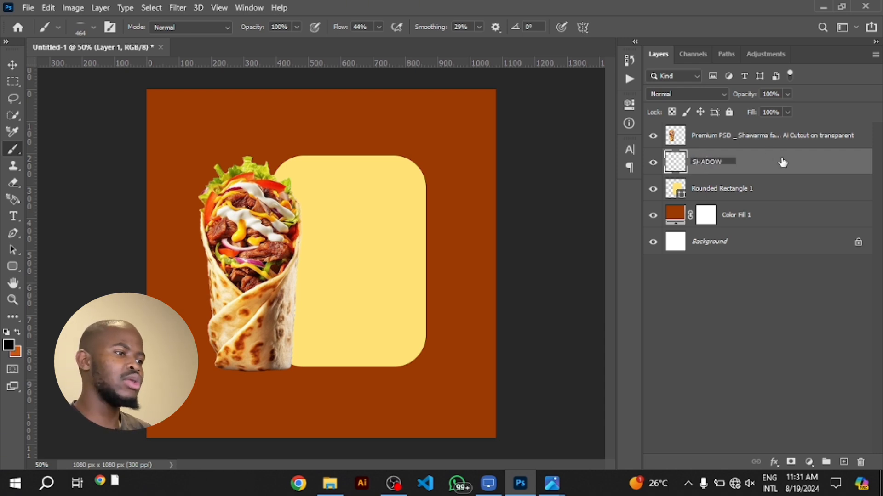
key(Return)
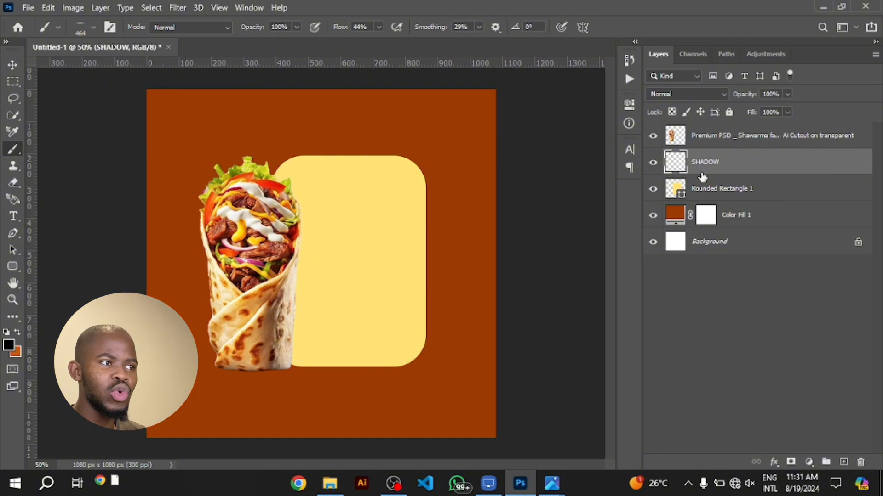
Paint a soft black contact shadow under the shawarma's base on the SHADOW layer, and hide and reshow the layer to compare
click(249, 371)
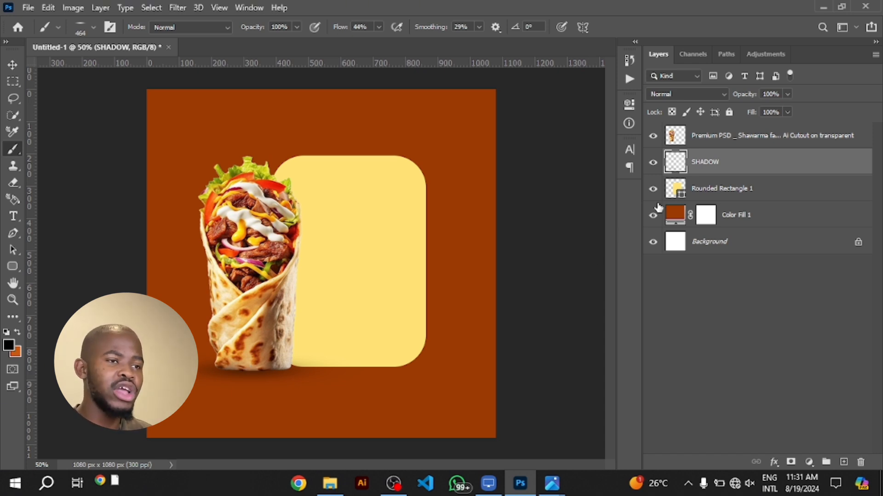
click(653, 162)
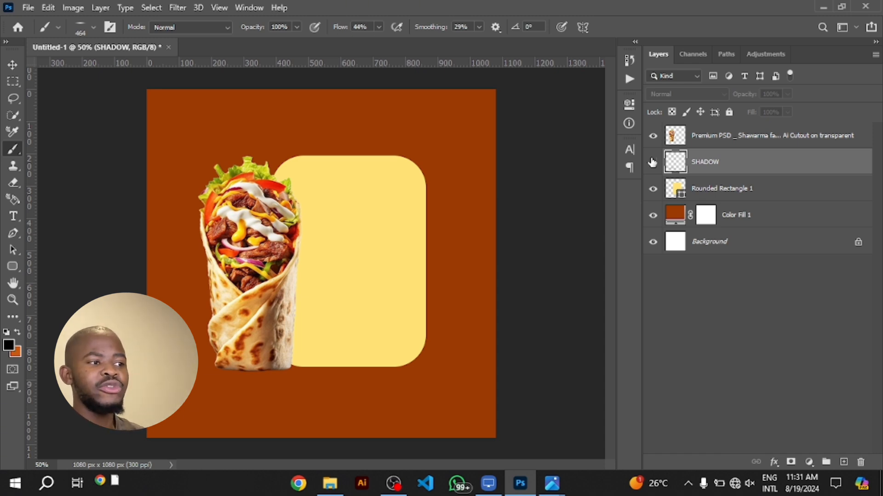
click(653, 162)
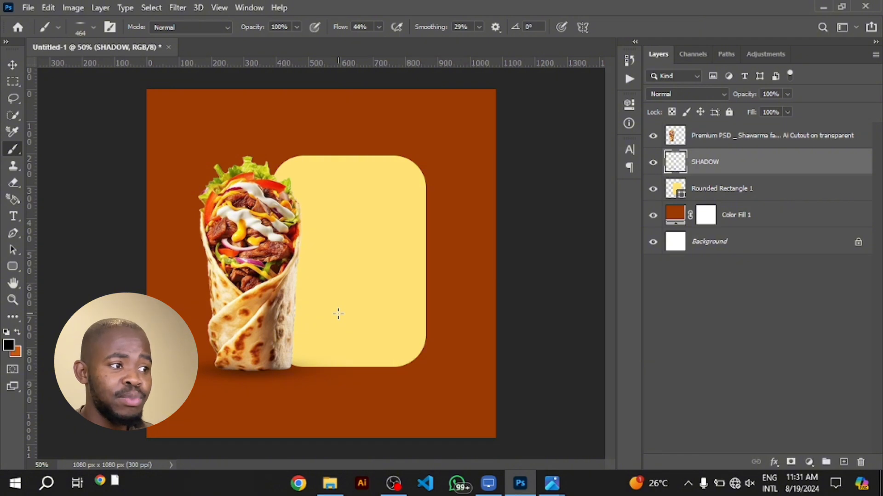
Link the shawarma, SHADOW and Rounded Rectangle 1 layers and shift them together slightly to the right on the canvas
click(267, 368)
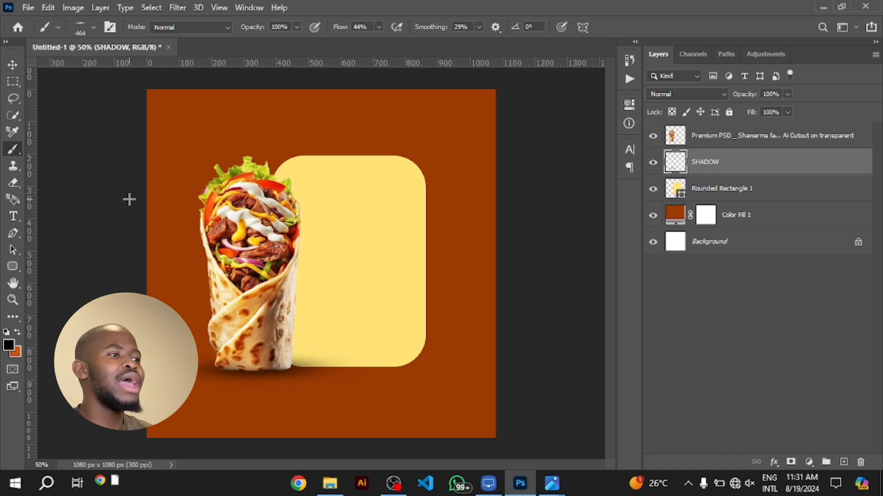
click(12, 64)
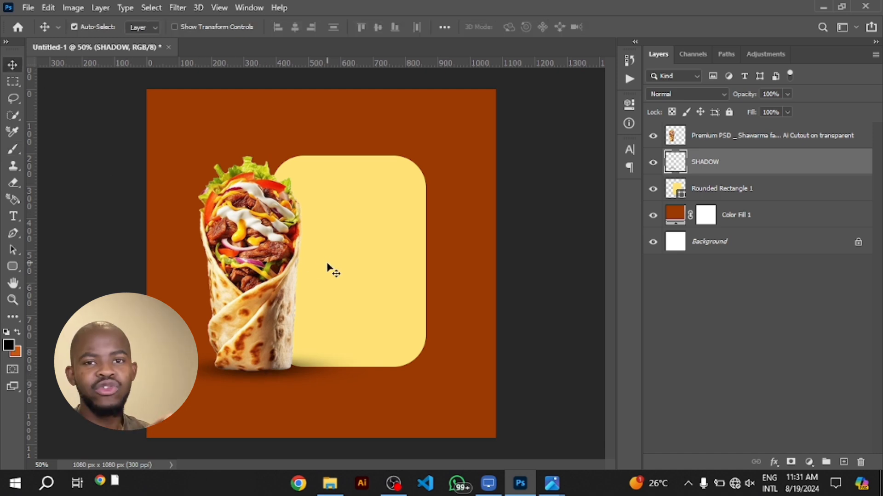
click(256, 242)
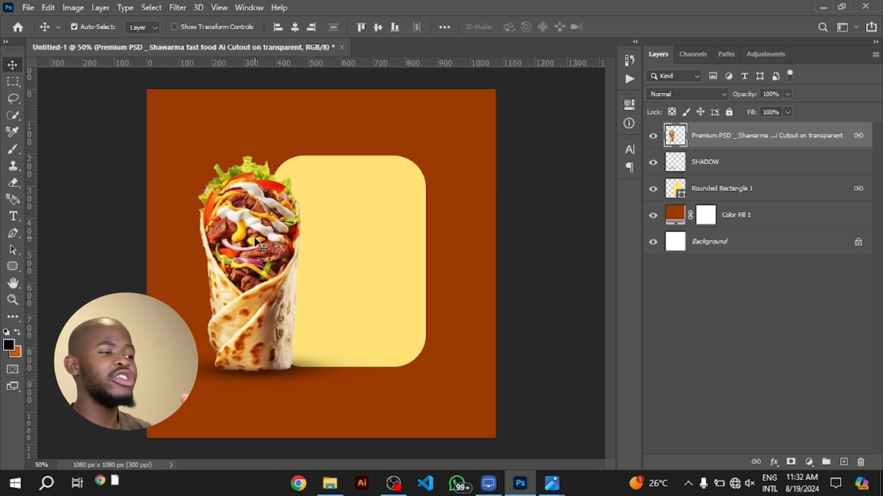
drag(254, 239, 282, 266)
shift+click(746, 189)
click(757, 461)
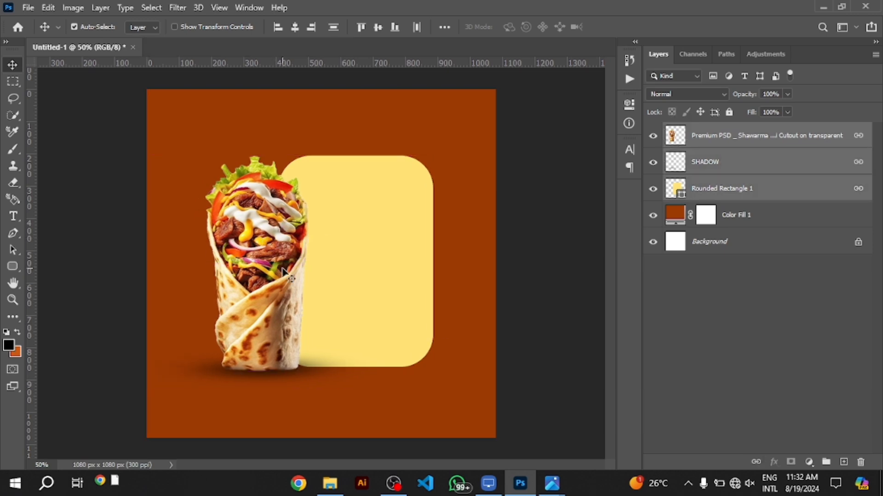
Add a text line reading BEEF WRAP across the top of the canvas
click(13, 216)
click(286, 119)
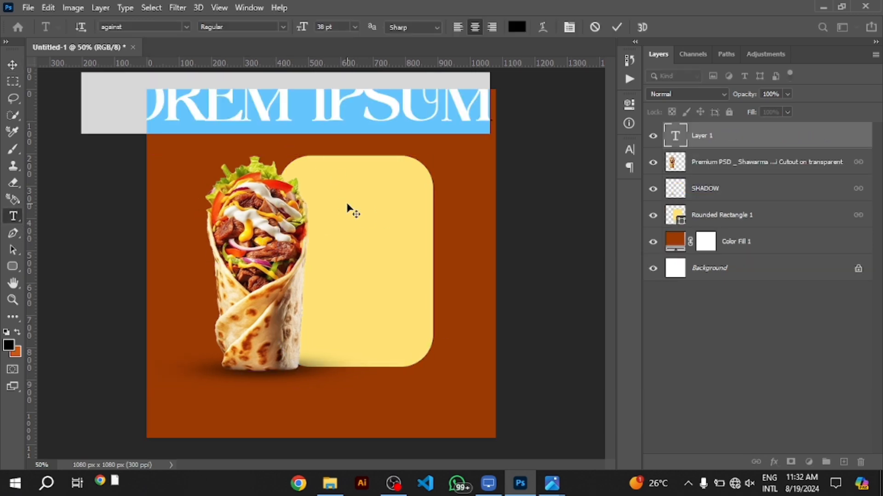
text(FLAM)
key(BackSpace)
key(BackSpace)
key(BackSpace)
key(BackSpace)
text(BEEF WRAP)
click(617, 28)
Set the BEEF WRAP text to the Fatal Fighter font in white and turn off faux bold
click(629, 150)
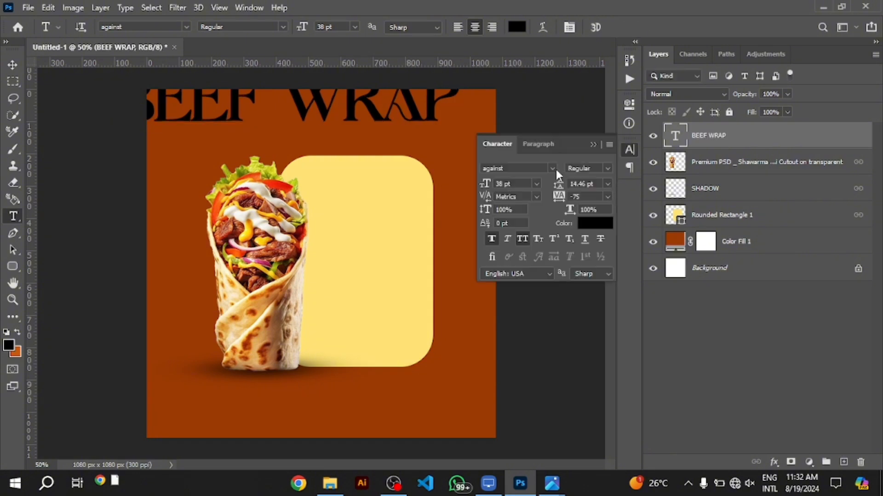
click(553, 169)
click(605, 232)
click(595, 223)
drag(412, 180, 382, 150)
click(690, 159)
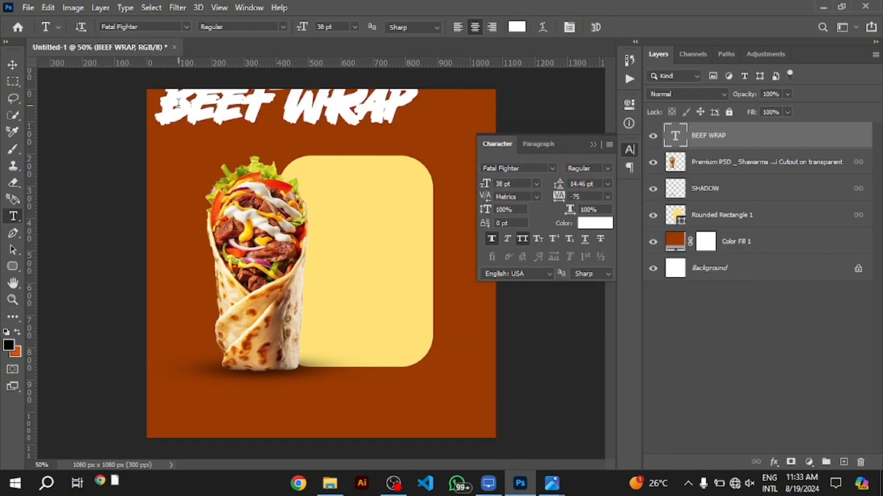
click(13, 64)
click(491, 238)
click(593, 145)
Enlarge the BEEF WRAP text to about 1250 px wide so it spans past both edges at the canvas top
drag(322, 108, 332, 138)
key(ctrl+t)
drag(421, 133, 532, 125)
drag(173, 133, 124, 131)
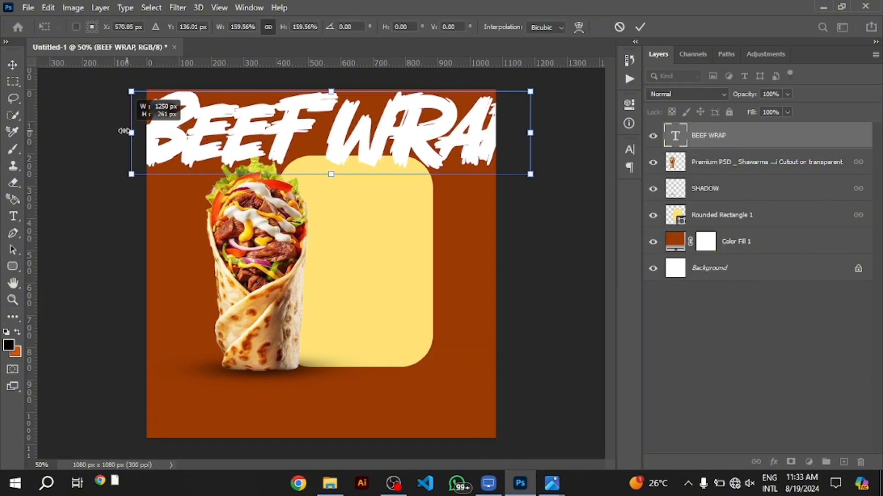
key(Return)
Place the BEEF WRAP layer beneath Rounded Rectangle 1, lower its opacity to a faint tint and lock it
drag(736, 135, 758, 228)
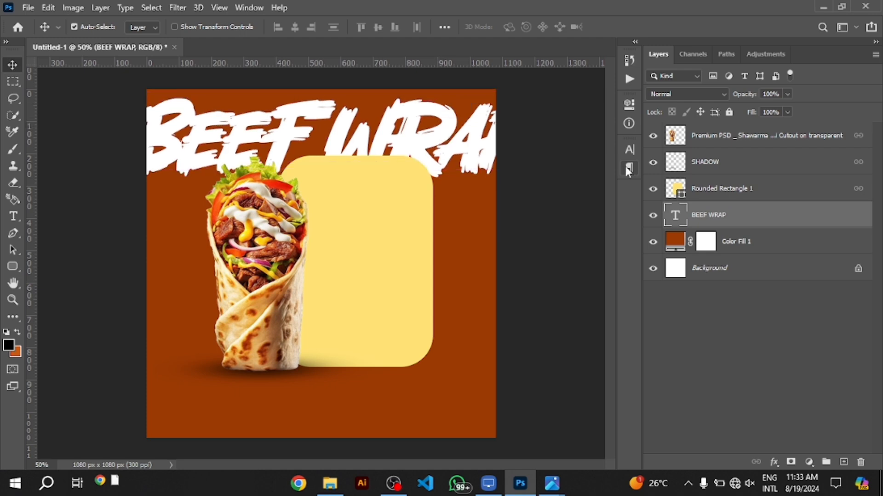
drag(741, 96, 686, 104)
click(730, 113)
Add a text layer reading THE FAMOUS WRAP directly above the Rounded Rectangle 1 layer
click(414, 252)
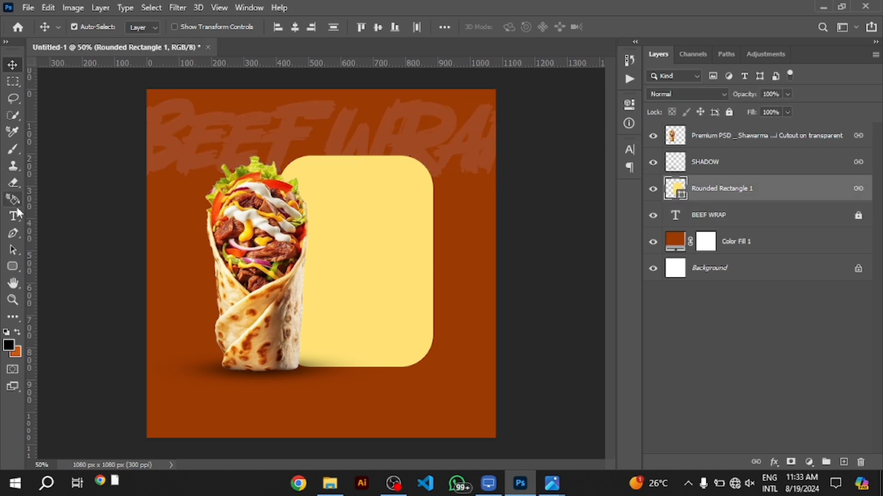
click(13, 215)
click(194, 294)
text(THE FAMOUS WRAP)
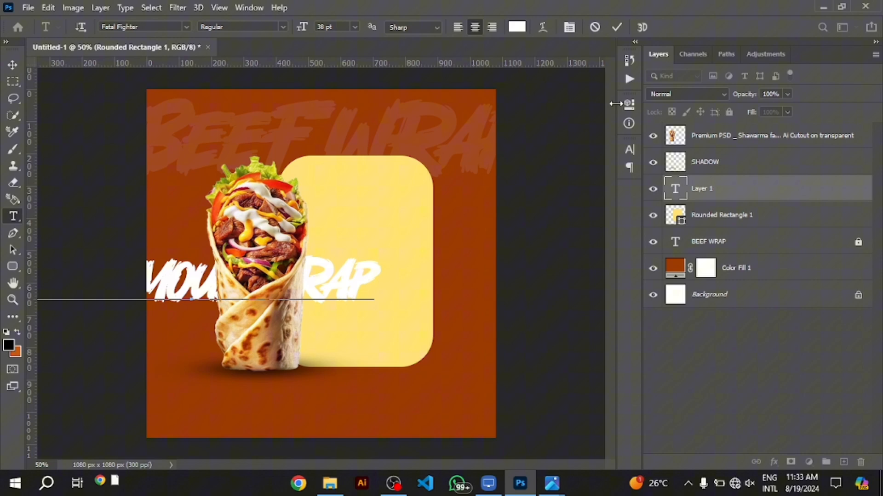
click(617, 27)
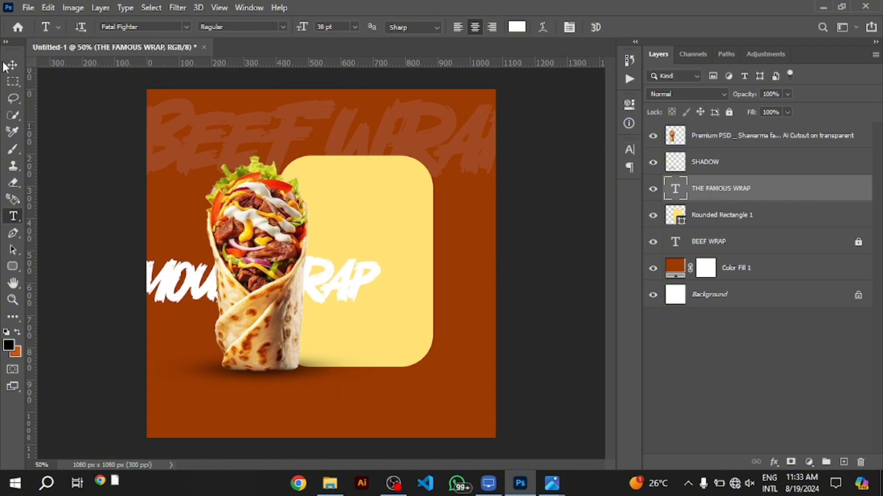
Move THE FAMOUS WRAP text toward the yellow panel and set it to MADE TOMMY Bold in dark maroon
click(13, 64)
drag(340, 281, 454, 290)
click(629, 149)
click(529, 168)
text(MADE)
click(587, 257)
click(595, 223)
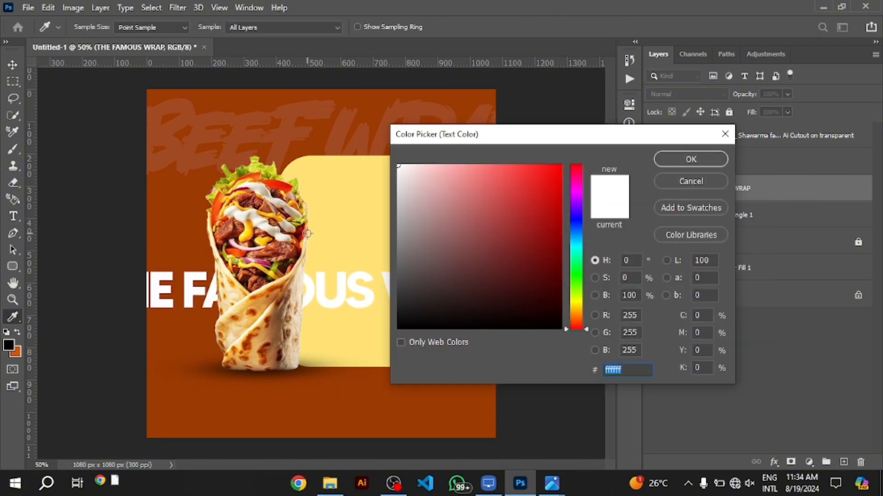
click(544, 205)
click(691, 157)
Break THE FAMOUS WRAP text into three lines, one word per line, over the lower part of the yellow panel
drag(403, 297, 440, 329)
key(t)
click(221, 404)
key(BackSpace)
key(Return)
click(351, 345)
key(BackSpace)
key(Return)
click(617, 27)
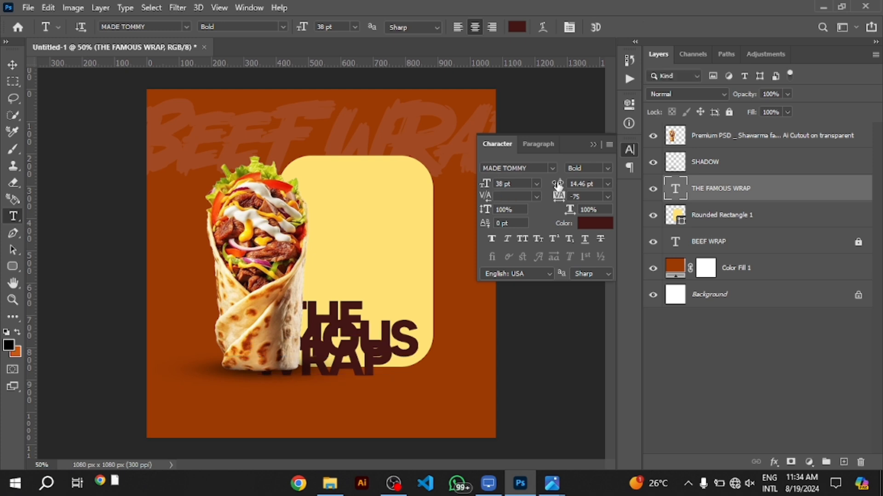
Increase the leading of the three-line THE FAMOUS WRAP text and align it left
drag(558, 184, 574, 183)
click(12, 64)
click(538, 144)
click(493, 167)
Move THE FAMOUS WRAP text up inside the yellow panel and scale it down to about 26 pt
drag(360, 364, 342, 272)
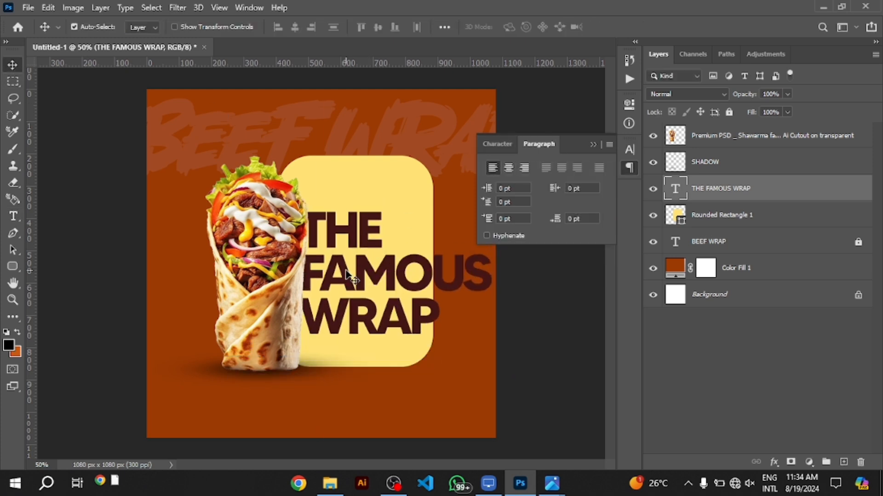
key(ctrl+t)
drag(492, 344, 430, 303)
Separate the shawarma and SHADOW layers from the panel's link, keep them linked together, and move them slightly left
click(754, 136)
shift+click(748, 171)
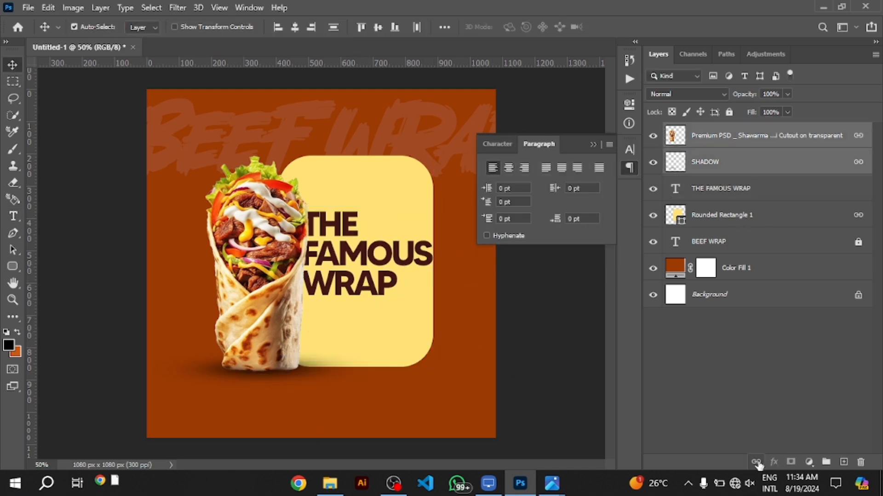
click(756, 462)
drag(266, 298, 248, 298)
Shift the yellow panel slightly right and down, and widen it leftward to about 588 px behind the shawarma
drag(363, 320, 374, 326)
click(262, 324)
click(338, 336)
key(ctrl+t)
drag(290, 267, 256, 266)
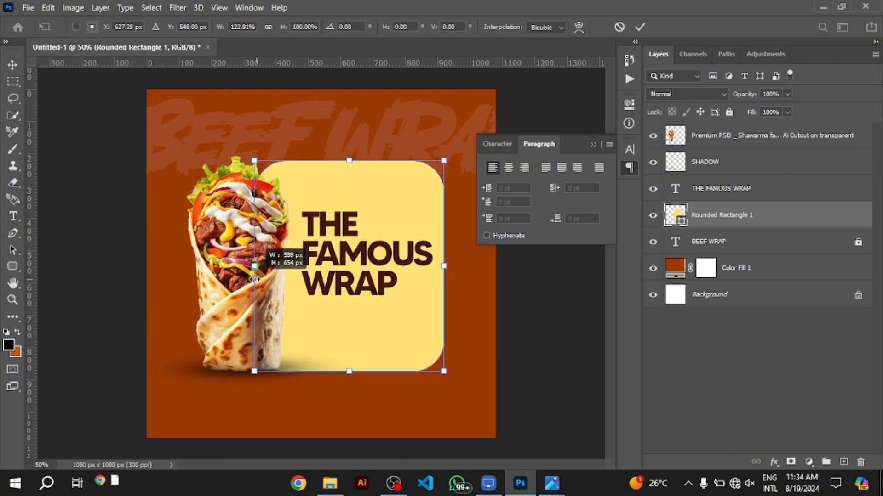
key(Return)
Change THE FAMOUS WRAP text's font to BigNoodleTitling Regular
click(420, 256)
click(497, 144)
click(533, 169)
text(big)
click(558, 209)
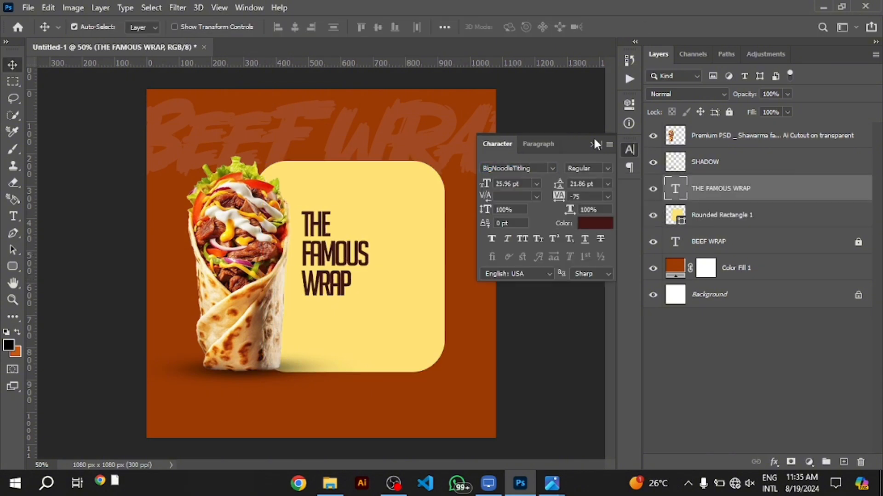
click(593, 145)
Enlarge THE FAMOUS WRAP text so it fills the free area of the yellow panel beside the shawarma
key(ctrl+t)
drag(368, 302, 399, 345)
drag(399, 205, 416, 181)
drag(416, 345, 423, 356)
drag(389, 312, 392, 316)
key(Return)
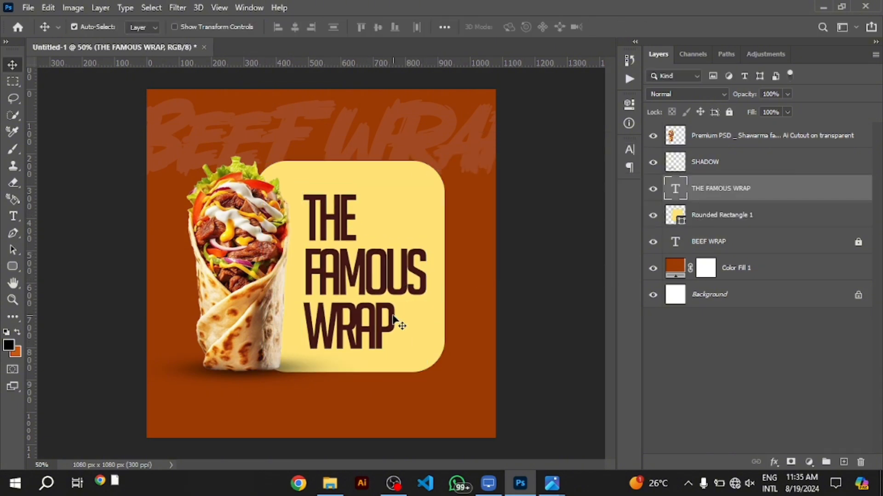
double_click(675, 188)
key(ctrl+Return)
In the shawarma's Camera Raw Filter, set Contrast +16, Highlights +11, Shadows -10, Whites -24, Blacks +16, Texture +27 and Clarity +21
click(263, 252)
click(178, 8)
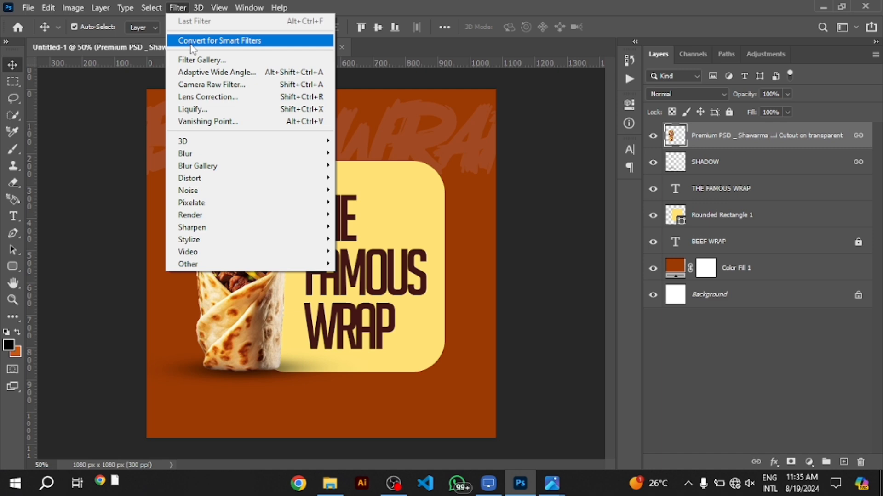
click(194, 84)
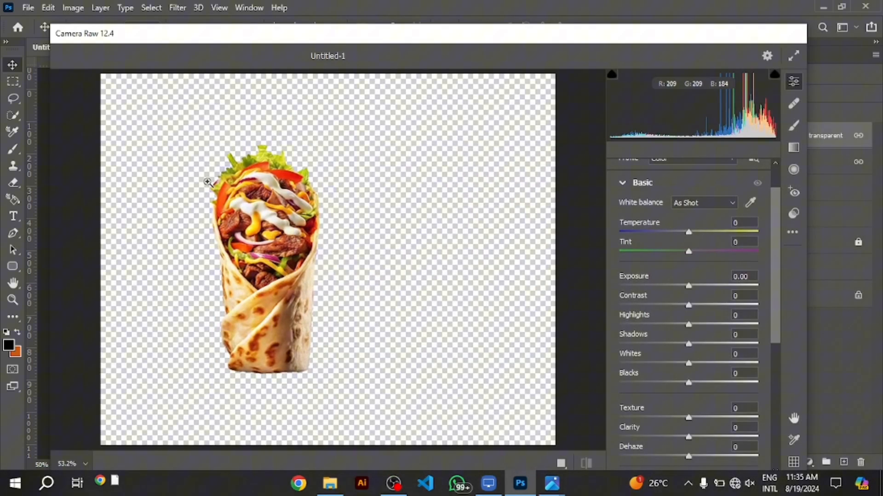
click(208, 182)
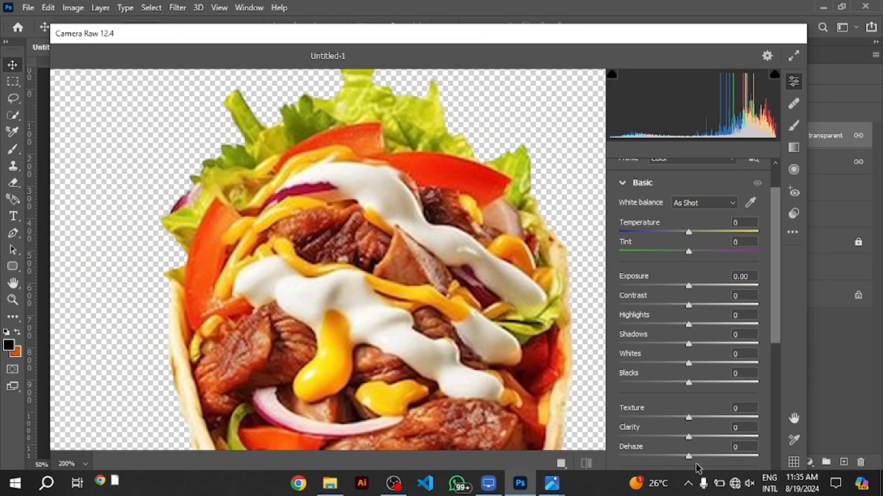
drag(688, 437, 710, 418)
drag(688, 383, 696, 324)
drag(689, 305, 700, 306)
Set Saturation to +17 and Vibrance to +6, and apply the Camera Raw Filter to the shawarma
drag(775, 310, 774, 361)
drag(689, 405, 700, 405)
drag(689, 386, 692, 385)
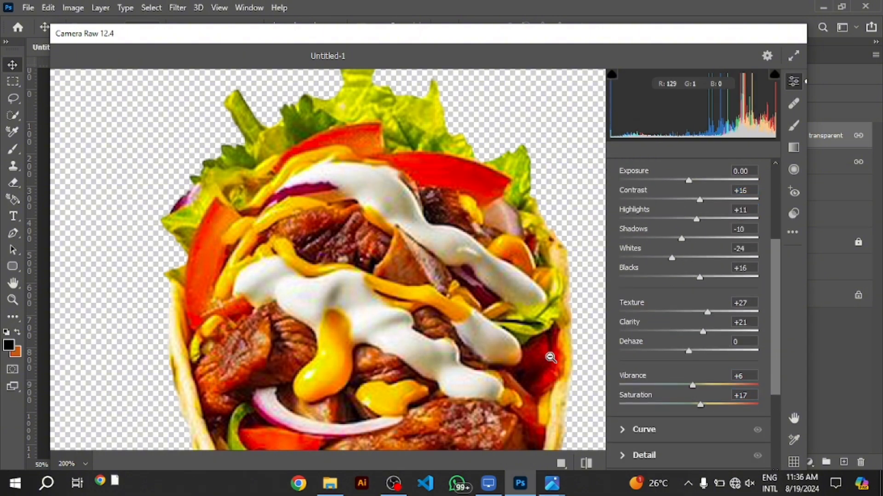
drag(669, 39, 667, 1)
click(713, 461)
Nudge the shawarma with its shadow slightly down and to the right
drag(268, 273, 268, 278)
key(shift+Right)
key(shift+Right)
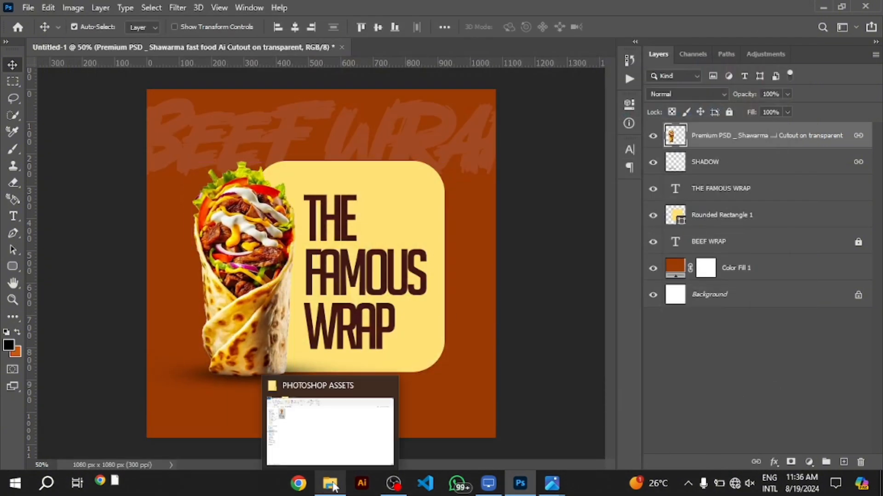
click(457, 484)
click(526, 484)
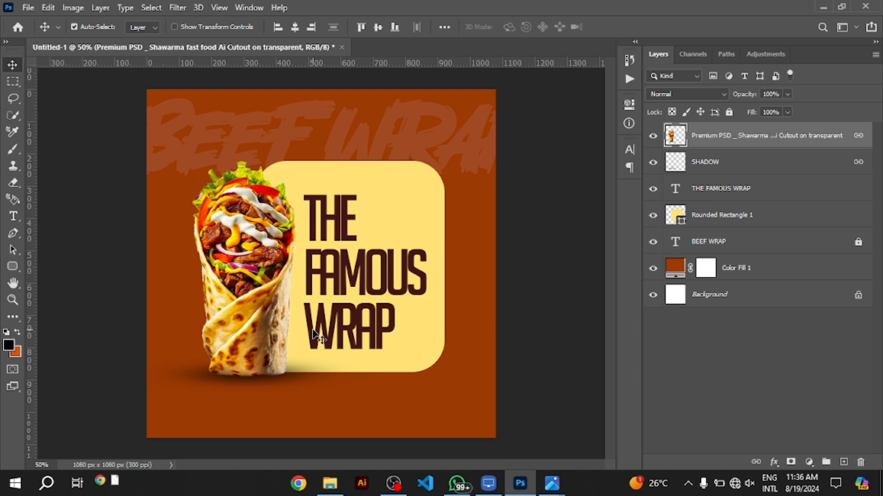
Add a text line reading AVAILABLE IN STORE! below the yellow panel
key(t)
click(246, 409)
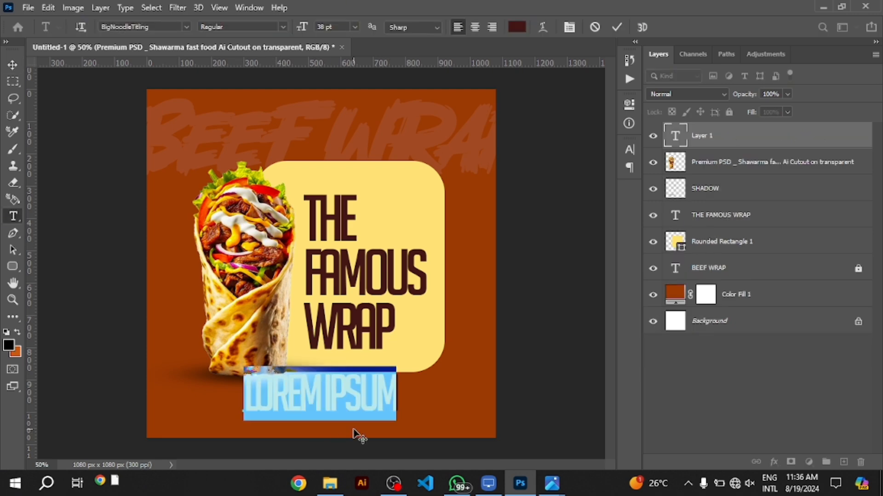
text(ORDER YOUR)
key(BackSpace)
key(BackSpace)
key(BackSpace)
key(BackSpace)
key(BackSpace)
key(BackSpace)
key(BackSpace)
key(BackSpace)
key(BackSpace)
key(BackSpace)
text(AVAILABLE IN STORE!)
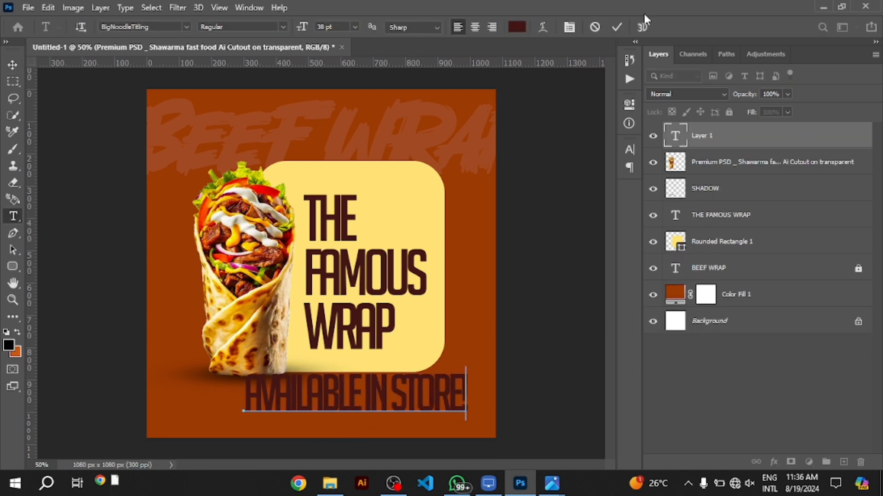
click(616, 27)
Set the AVAILABLE IN STORE! text to white in the MADE TOMMY Regular font
click(630, 150)
click(604, 224)
drag(423, 184, 369, 135)
click(691, 159)
click(514, 168)
text(MADE)
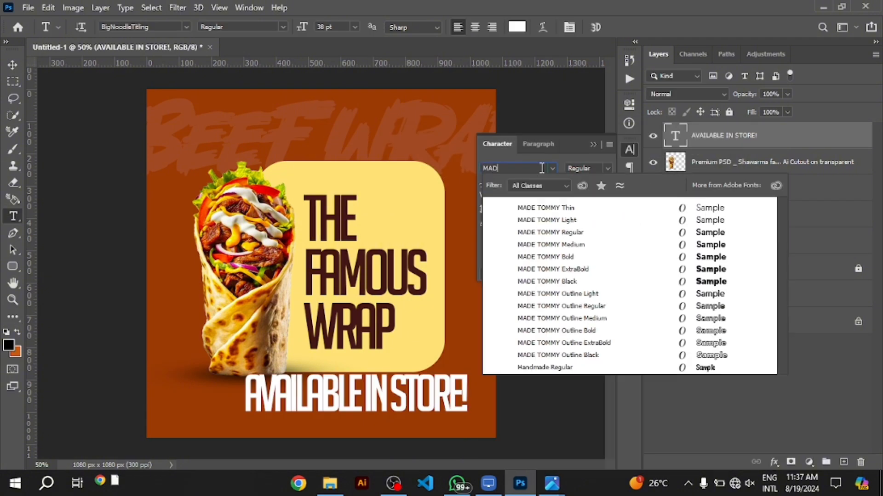
click(570, 232)
Scale the AVAILABLE IN STORE! text down to about 19 pt and place it centrally beneath the panel
key(ctrl+t)
drag(453, 422, 453, 395)
drag(447, 393, 322, 426)
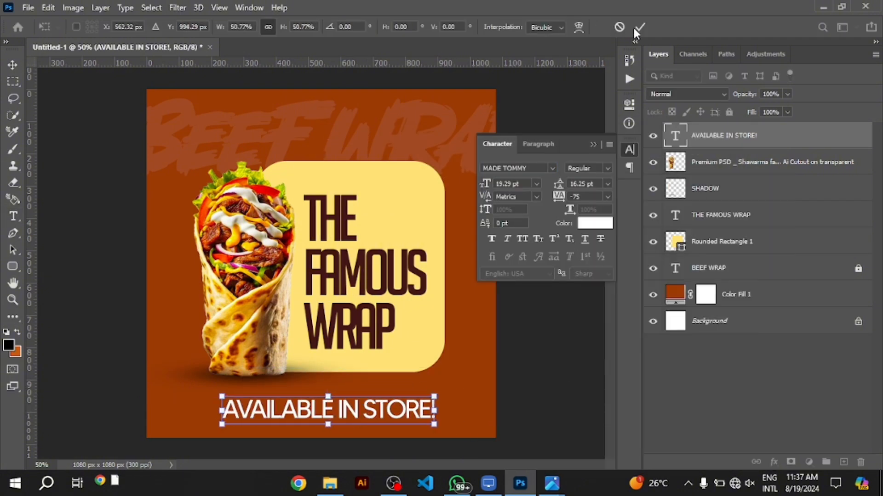
click(639, 29)
Add a guide layout that divides the canvas into two columns and three rows
click(219, 8)
click(292, 396)
key(Return)
Set the AVAILABLE IN STORE! text to 11 pt with 325 tracking and centre it on the vertical middle guide
key(v)
drag(400, 406, 391, 405)
key(ctrl+t)
drag(427, 396, 369, 404)
drag(317, 419, 346, 418)
key(Return)
drag(494, 184, 572, 196)
text(11)
key(Return)
drag(447, 419, 221, 425)
click(13, 217)
drag(464, 436, 131, 429)
text(V)
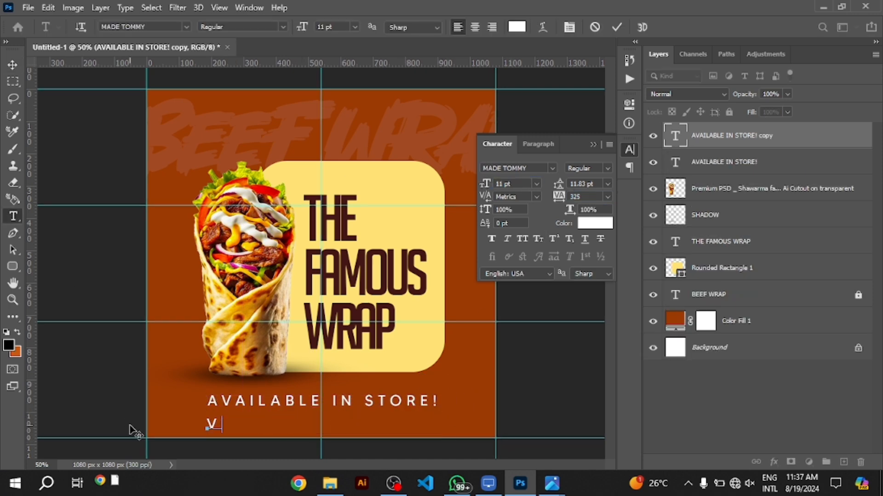
text(ISIT WWW.MYSRES.CO.ZA)
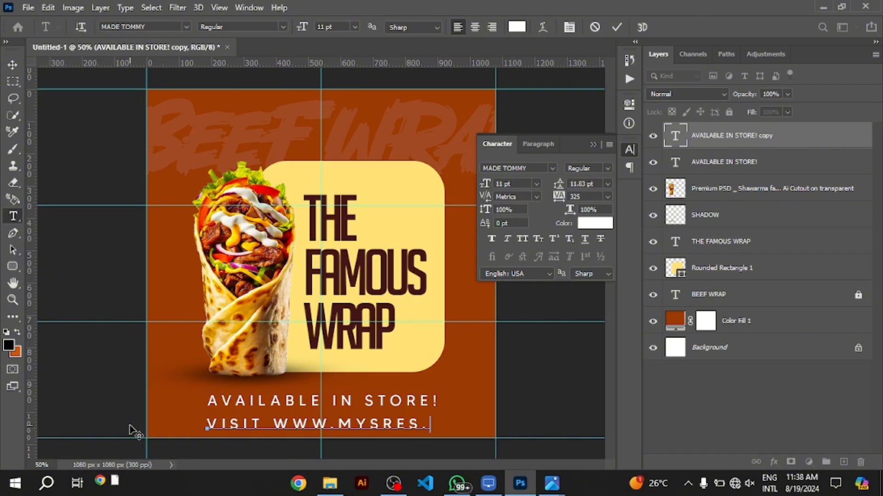
click(616, 28)
drag(486, 184, 478, 184)
click(594, 223)
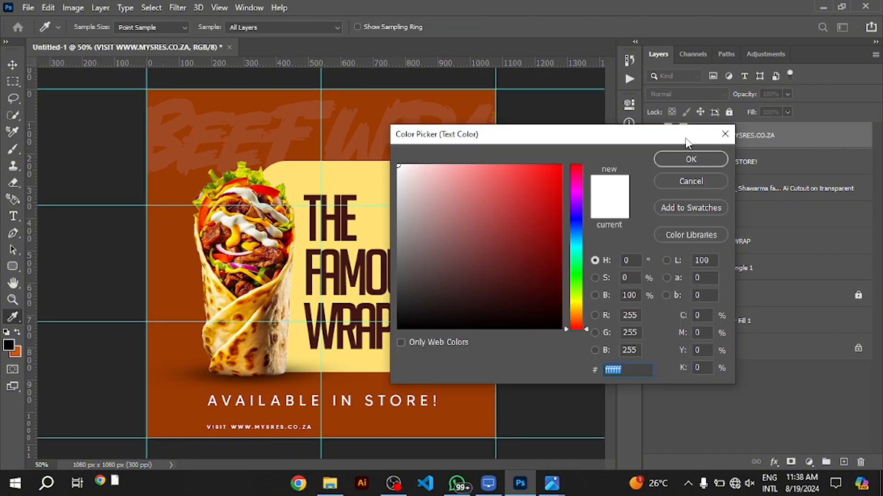
click(359, 253)
drag(472, 250, 419, 321)
click(673, 160)
Widen the website line's tracking, give it a heavier font weight and centre it beneath AVAILABLE IN STORE!
drag(560, 196, 575, 193)
click(607, 168)
click(609, 222)
click(12, 68)
drag(351, 428, 381, 405)
Change the AVAILABLE IN STORE! text to a heavier MADE TOMMY weight and tighten its tracking
double_click(675, 163)
key(Escape)
click(607, 169)
click(607, 223)
click(608, 196)
click(585, 276)
Scale and position the AVAILABLE IN STORE! line so it spans the same width as the website line
key(ctrl+t)
drag(246, 393, 211, 398)
drag(396, 408, 442, 413)
key(Return)
Add a new layer above BEEF WRAP and choose the Soft Round brush at 464 px with 0% hardness
click(727, 294)
click(844, 462)
click(13, 149)
right_click(432, 195)
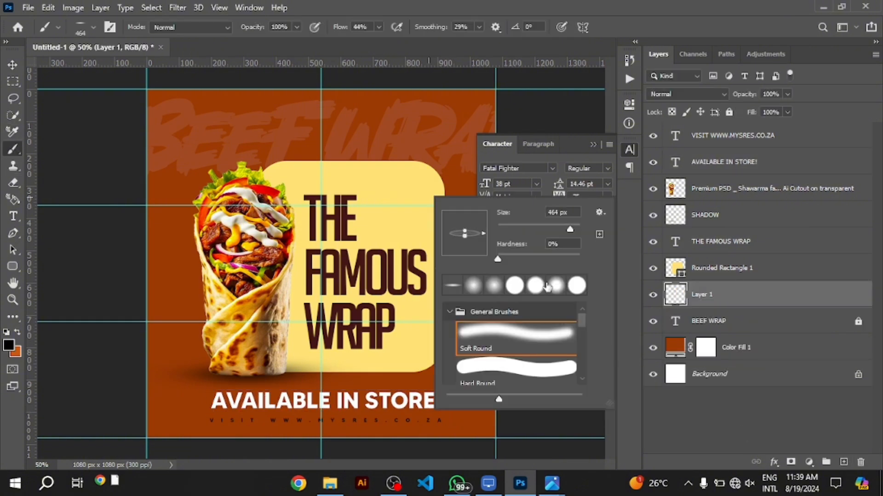
click(516, 338)
Sample the panel's yellow as the foreground colour, paint a soft glow behind the panel's right side and adjust the layer's opacity
click(8, 345)
click(368, 221)
click(690, 154)
drag(433, 228, 433, 260)
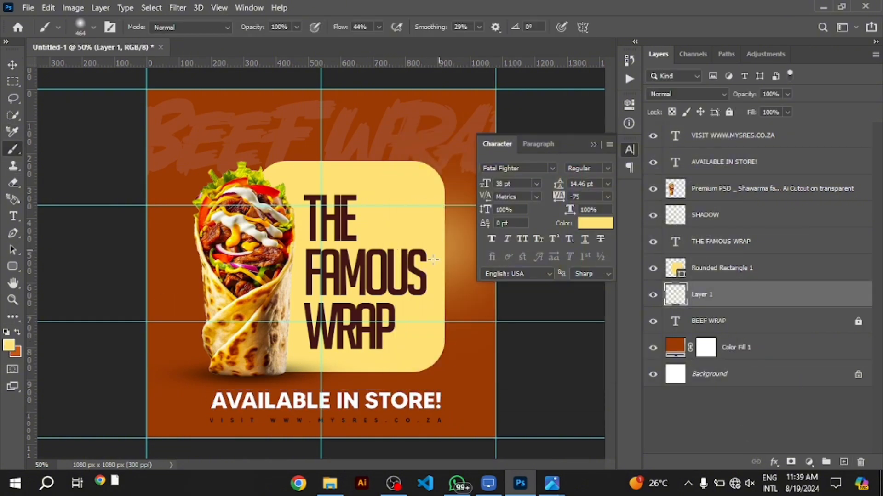
drag(744, 95, 738, 98)
Paint a soft yellow glow behind the wrap's left side on a new layer and delete the earlier glow layer, Layer 1
click(844, 462)
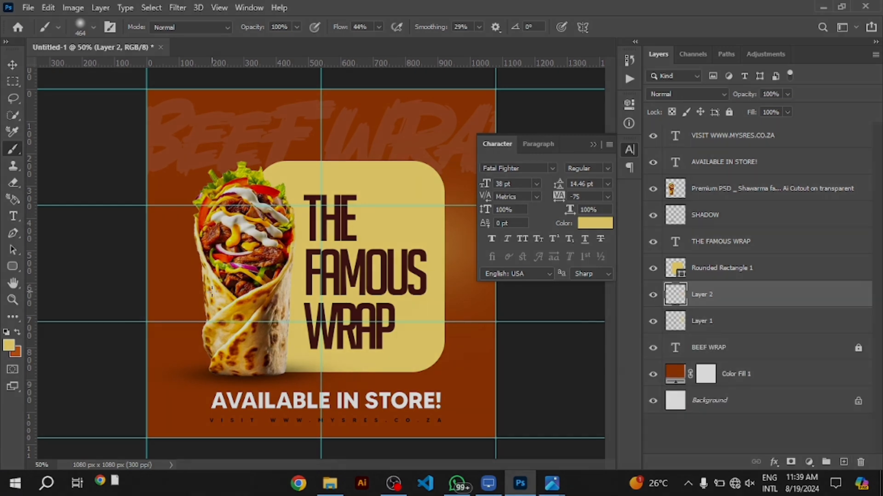
click(211, 293)
click(798, 322)
key(Delete)
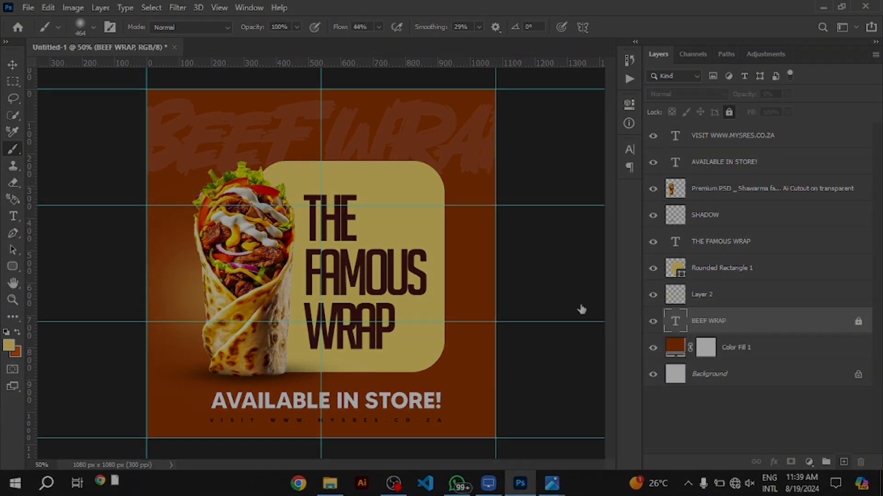
Add another layer above BEEF WRAP with a soft yellow glow behind the panel's upper-right corner and select the Color Fill 1 background
click(843, 463)
key(v)
click(287, 138)
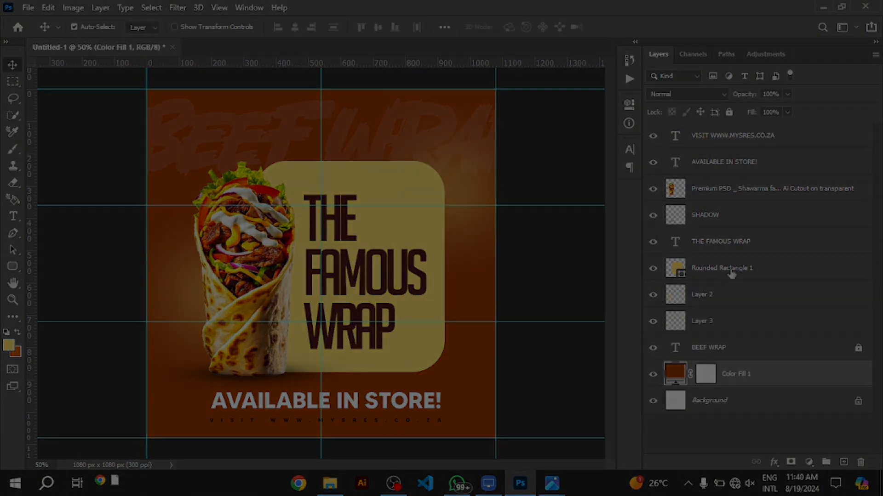